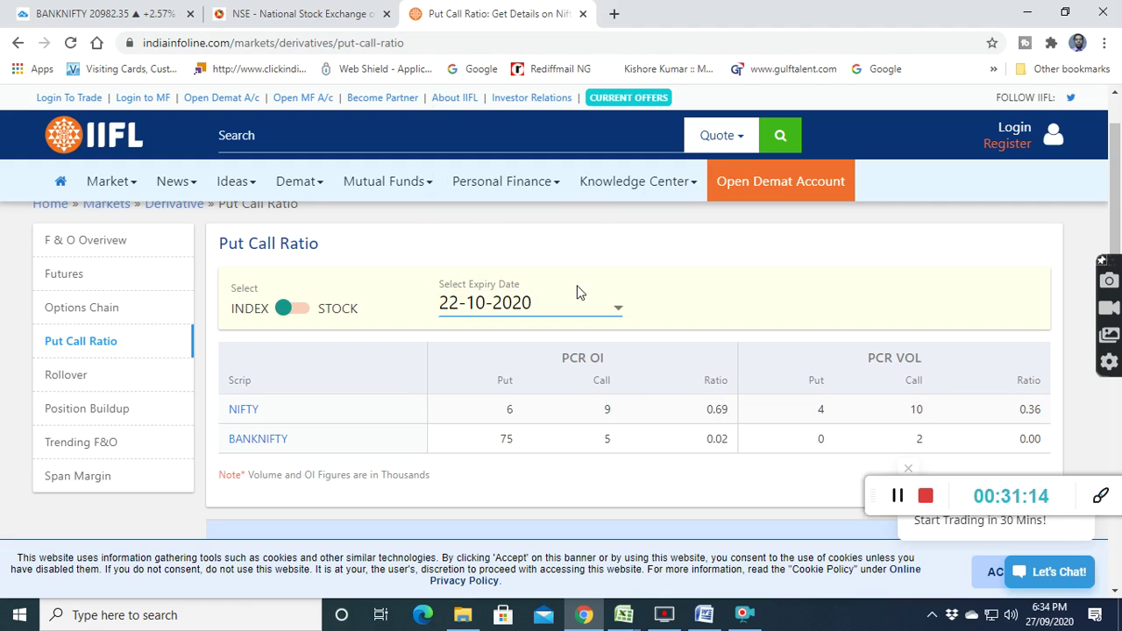
# Step: Set the Put Call Ratio page's expiry date to 29-10-2020 and review the index ratios
pyautogui.click(601, 317)
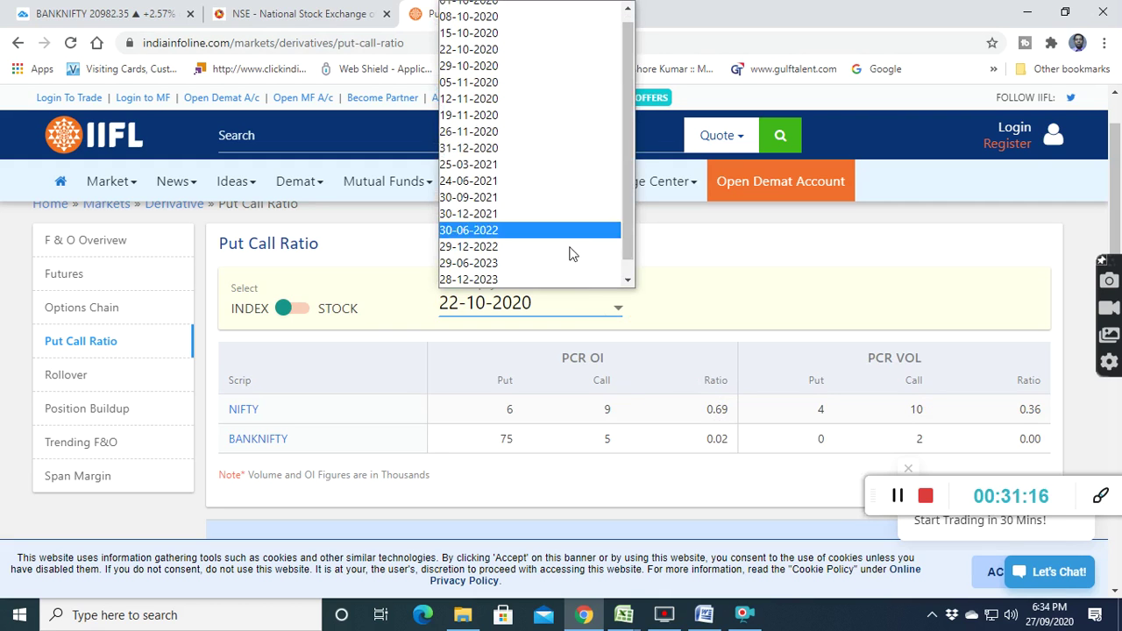
pyautogui.click(515, 67)
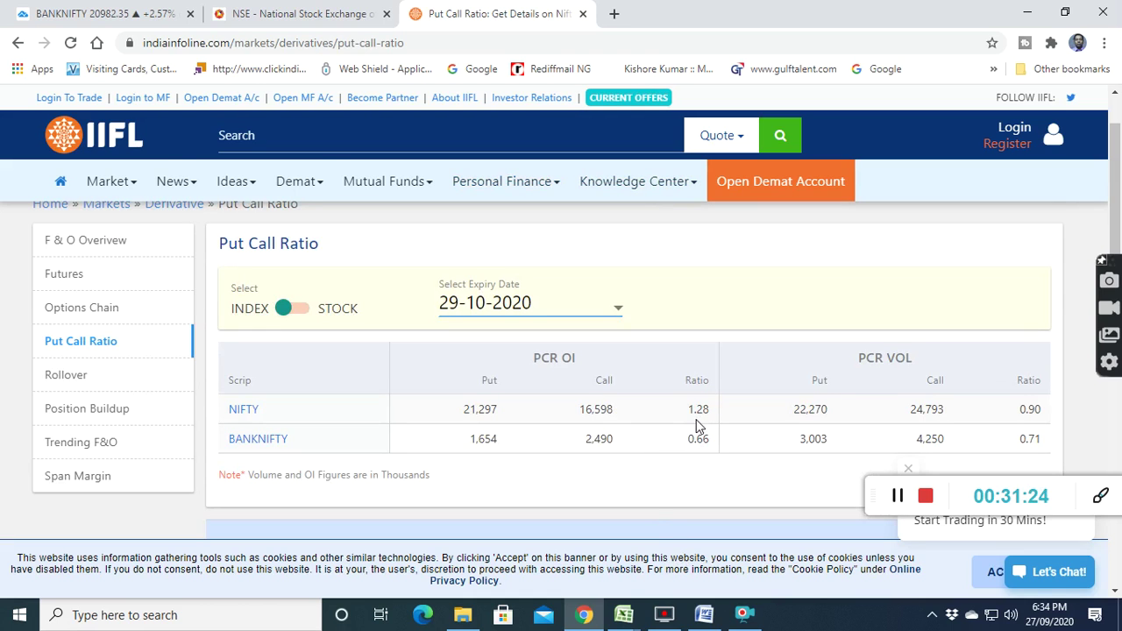
pyautogui.scroll(-3, 697, 428)
pyautogui.scroll(3, 697, 430)
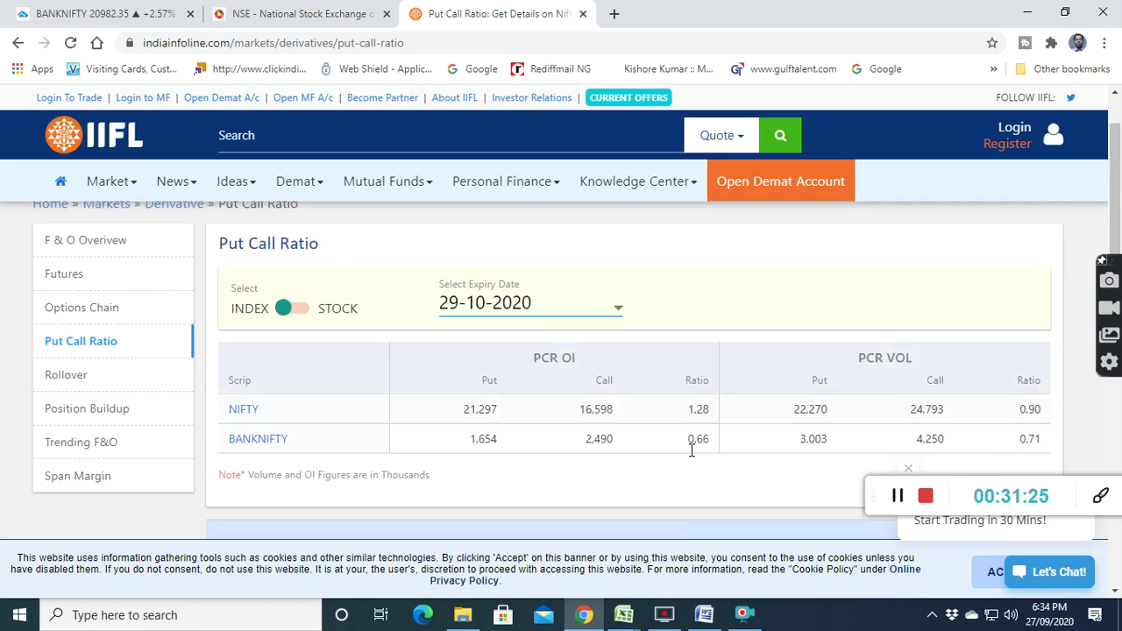
# Step: Switch to Excel and bring up the NIFTY50all01-08-2020-TO-27-09-2020 workbook
pyautogui.click(631, 619)
pyautogui.moveTo(636, 599)
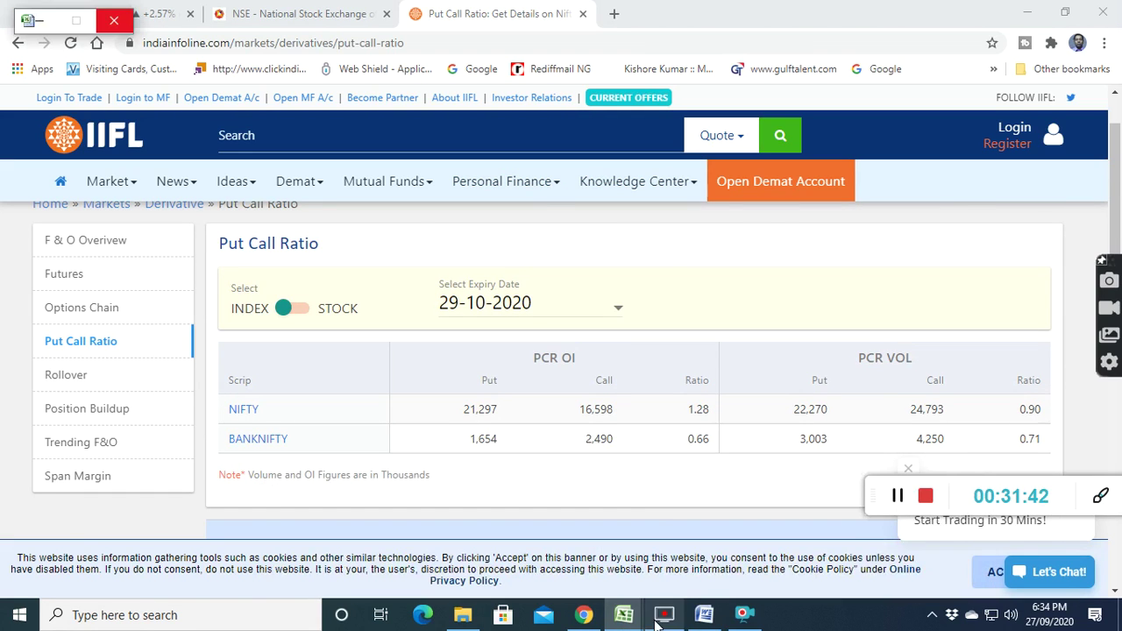
pyautogui.click(624, 615)
pyautogui.moveTo(623, 614)
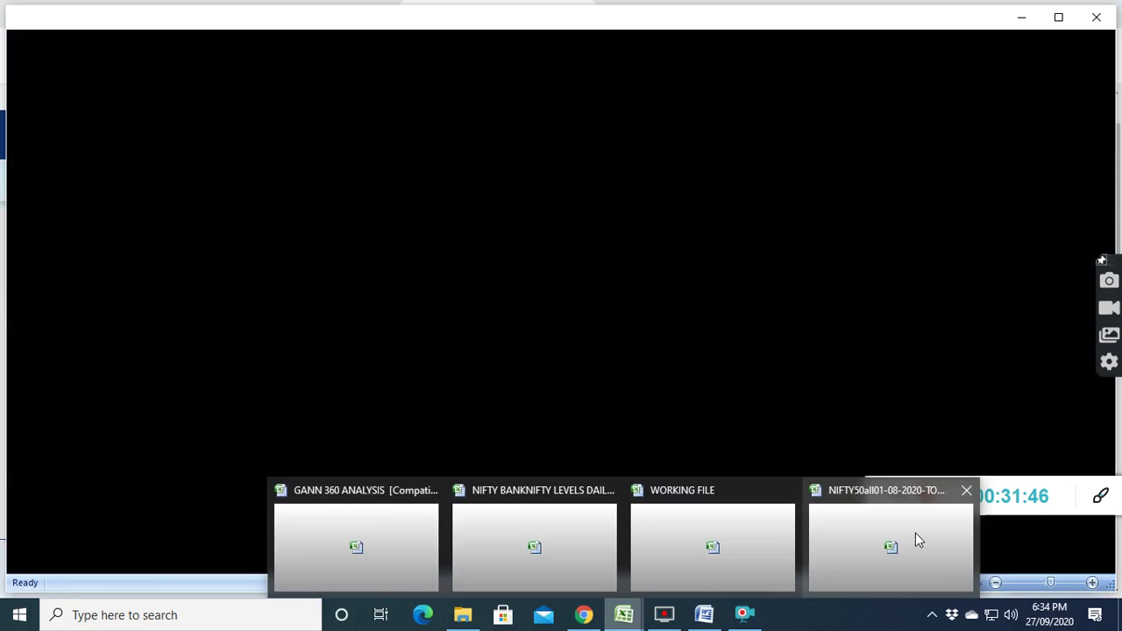
pyautogui.click(916, 535)
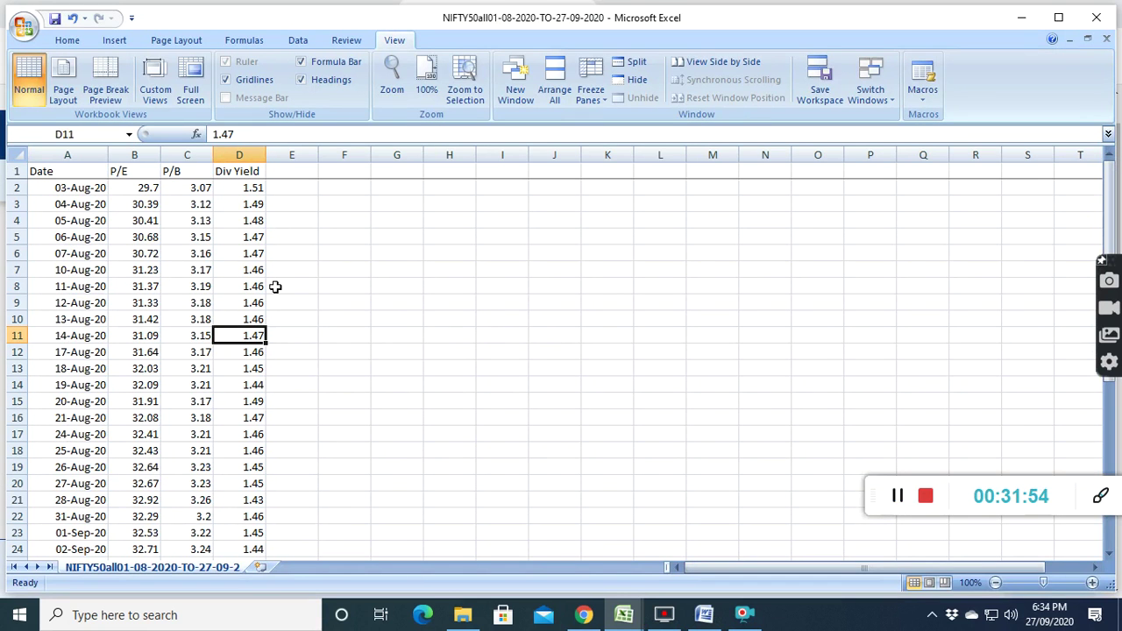
# Step: Examine the daily P/E, P/B and Div Yield figures from 03-Aug-20 to 25-Sep-20
pyautogui.scroll(-3, 187, 256)
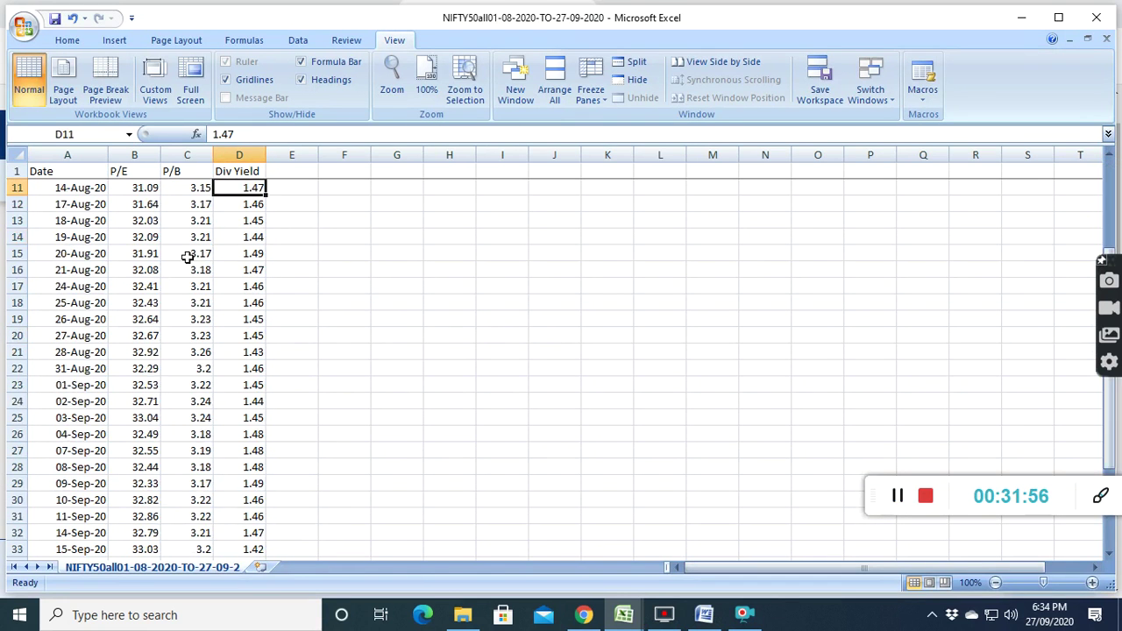
pyautogui.scroll(-5, 187, 256)
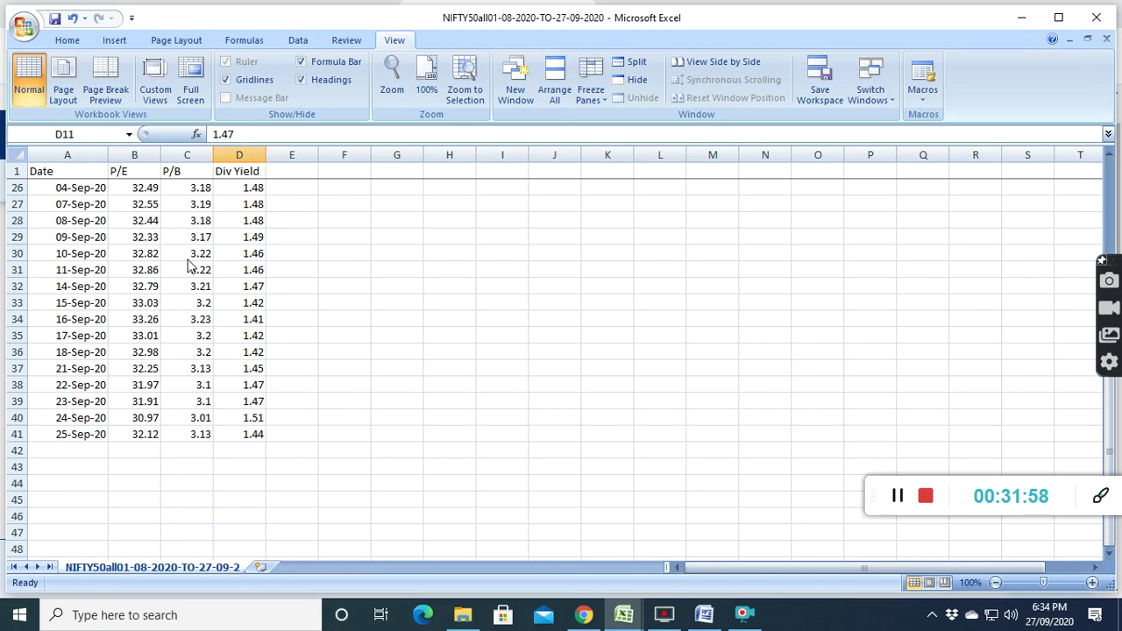
pyautogui.scroll(6, 187, 263)
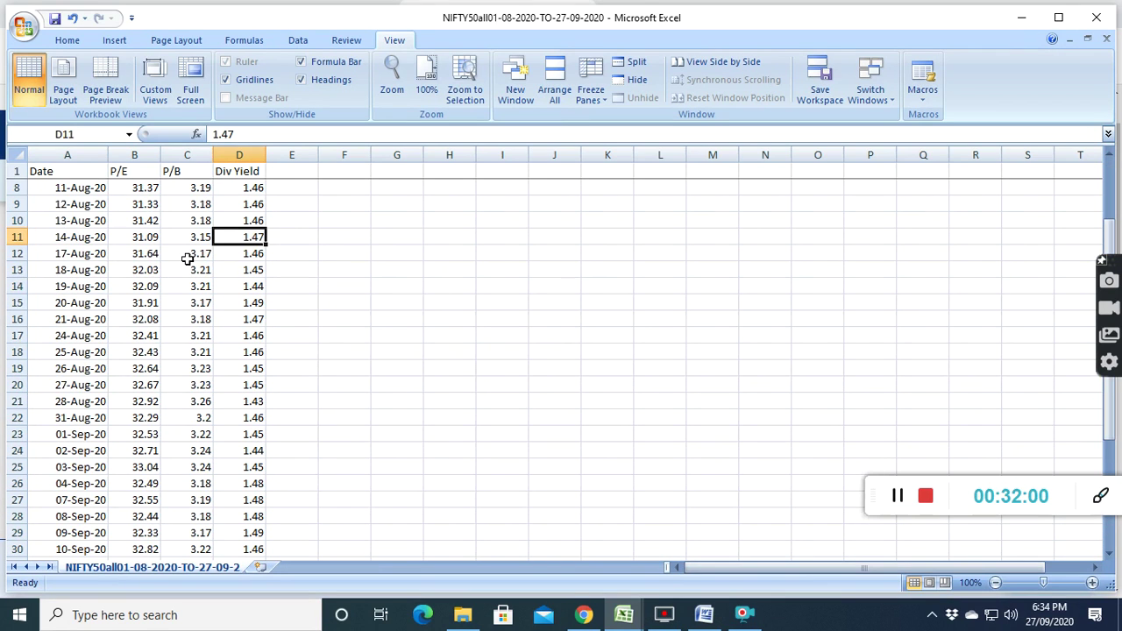
pyautogui.scroll(2, 186, 259)
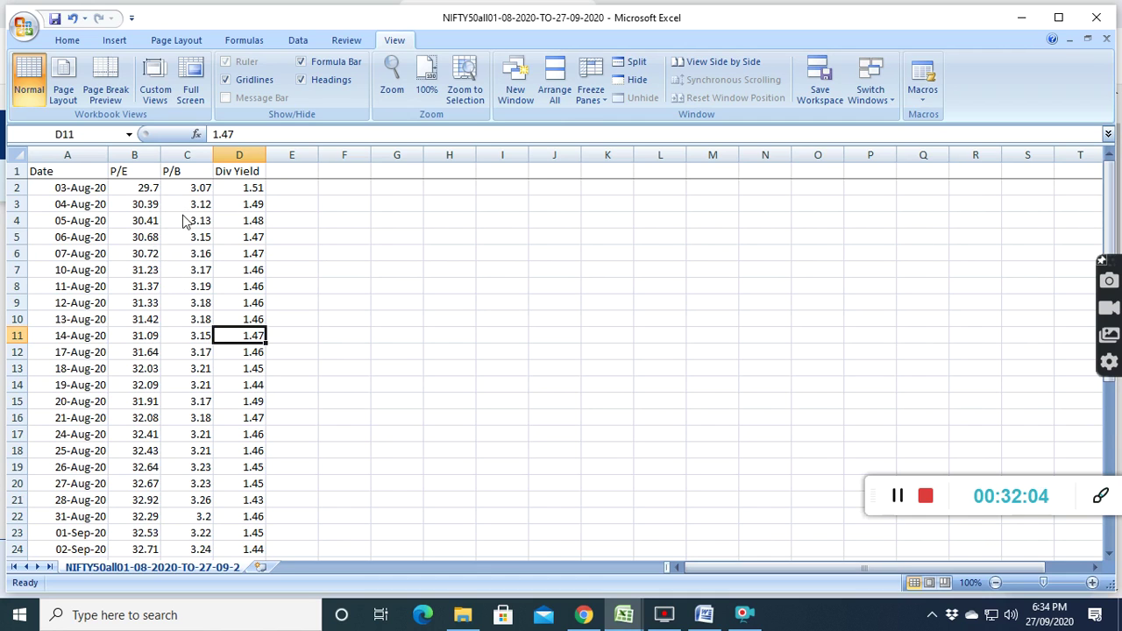
pyautogui.scroll(-5, 145, 320)
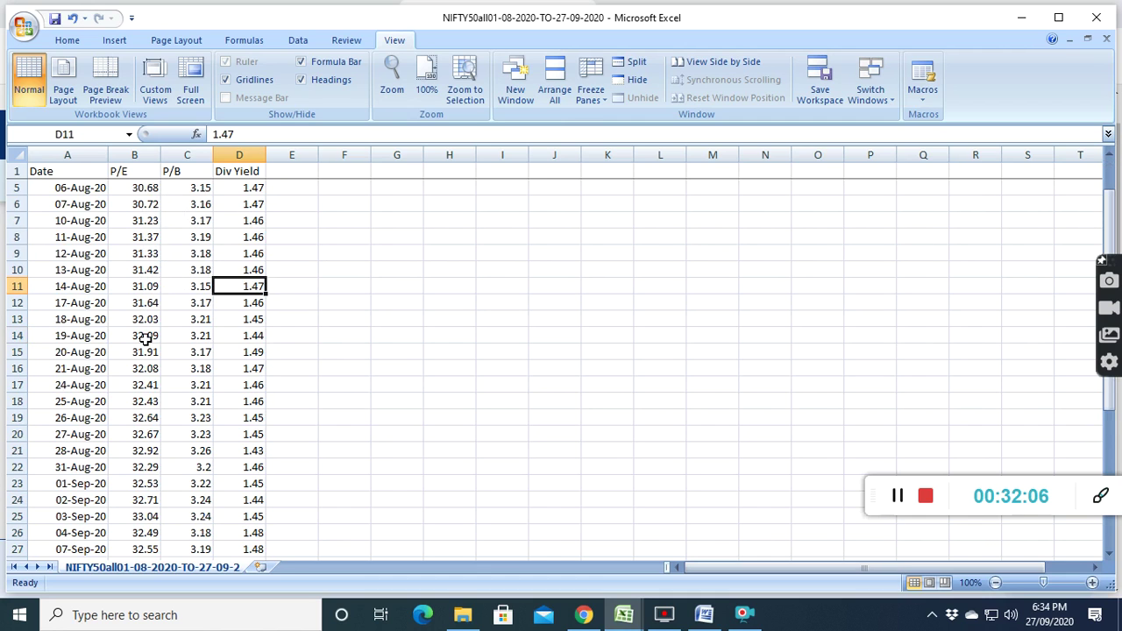
pyautogui.scroll(2, 145, 338)
pyautogui.scroll(3, 145, 340)
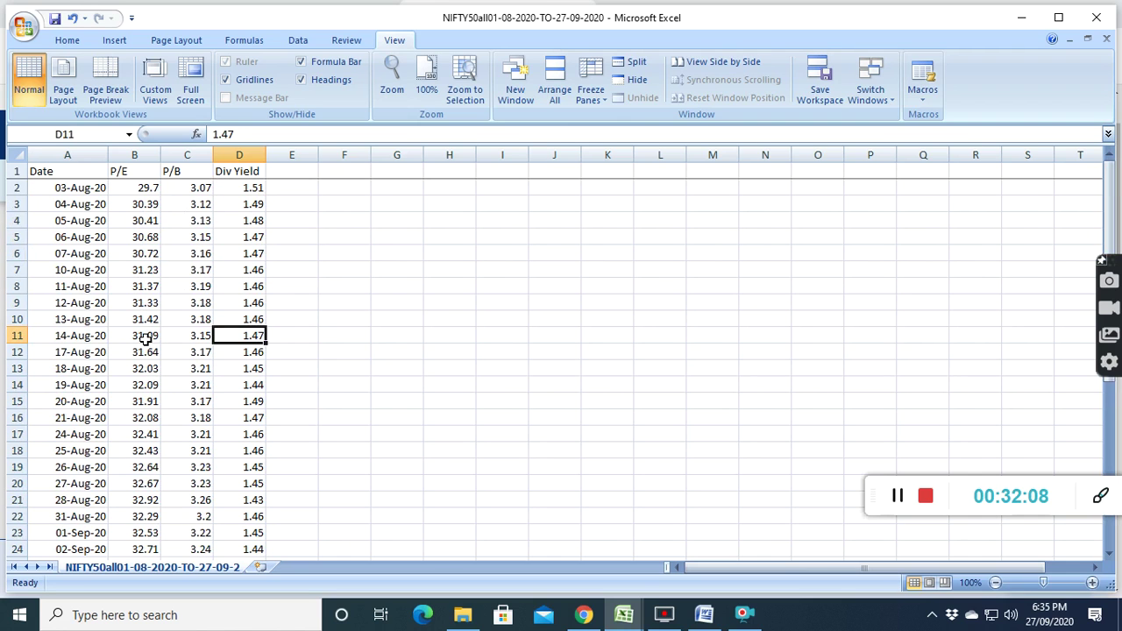
pyautogui.scroll(-8, 145, 336)
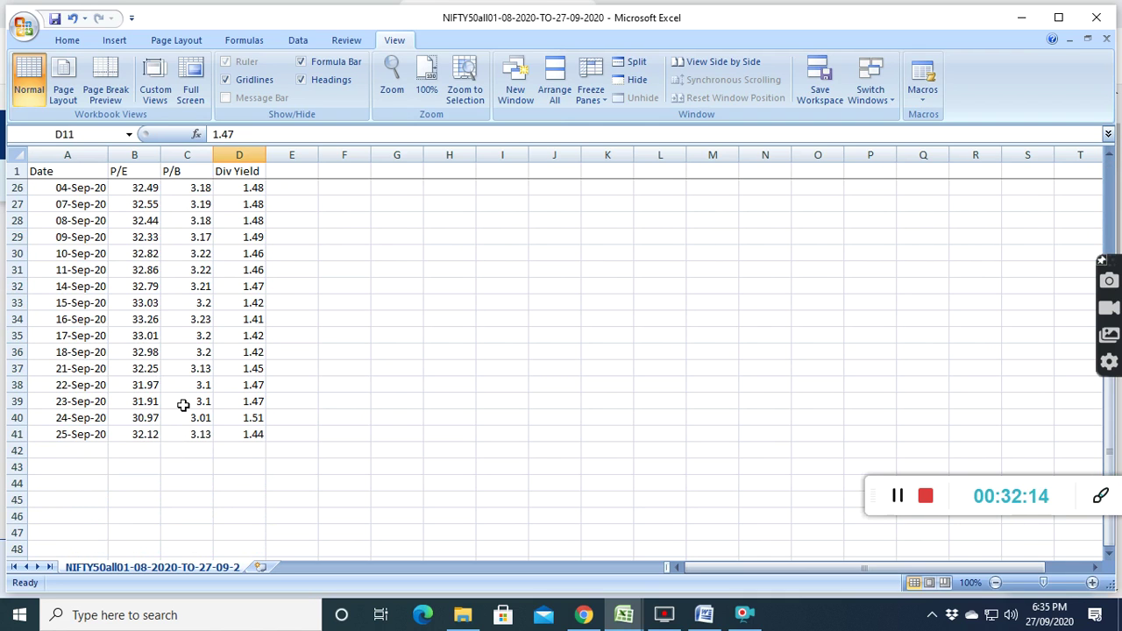
pyautogui.scroll(-1, 184, 412)
pyautogui.scroll(9, 184, 420)
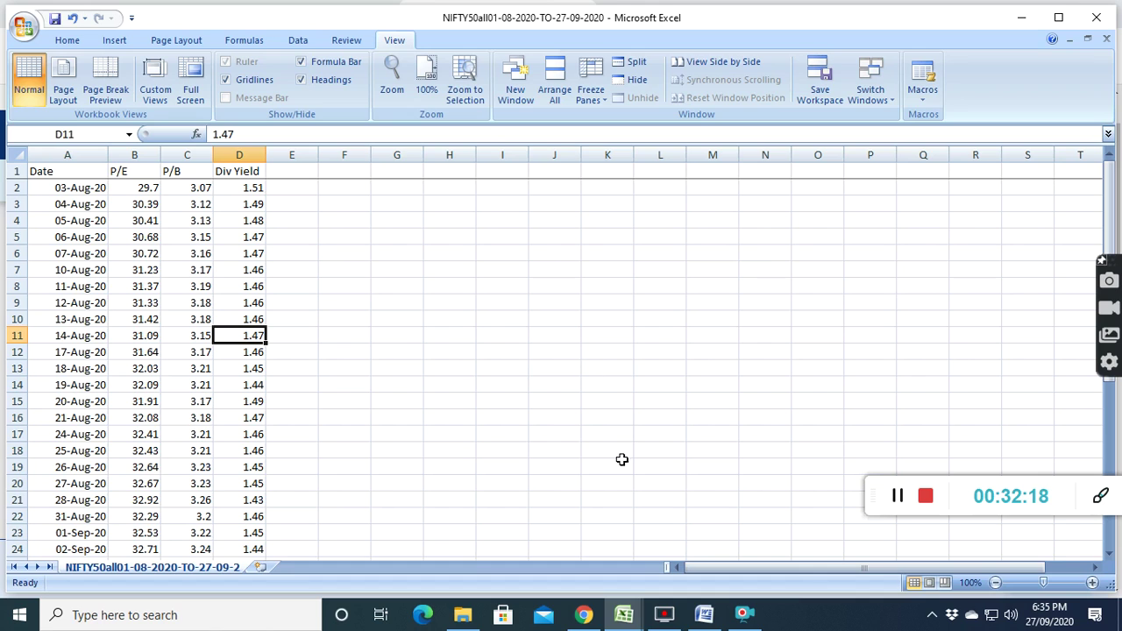
# Step: Bring up the WORKING FILE workbook and review the target price probabilities on the OPTION CHAIN IV sheet
pyautogui.click(629, 617)
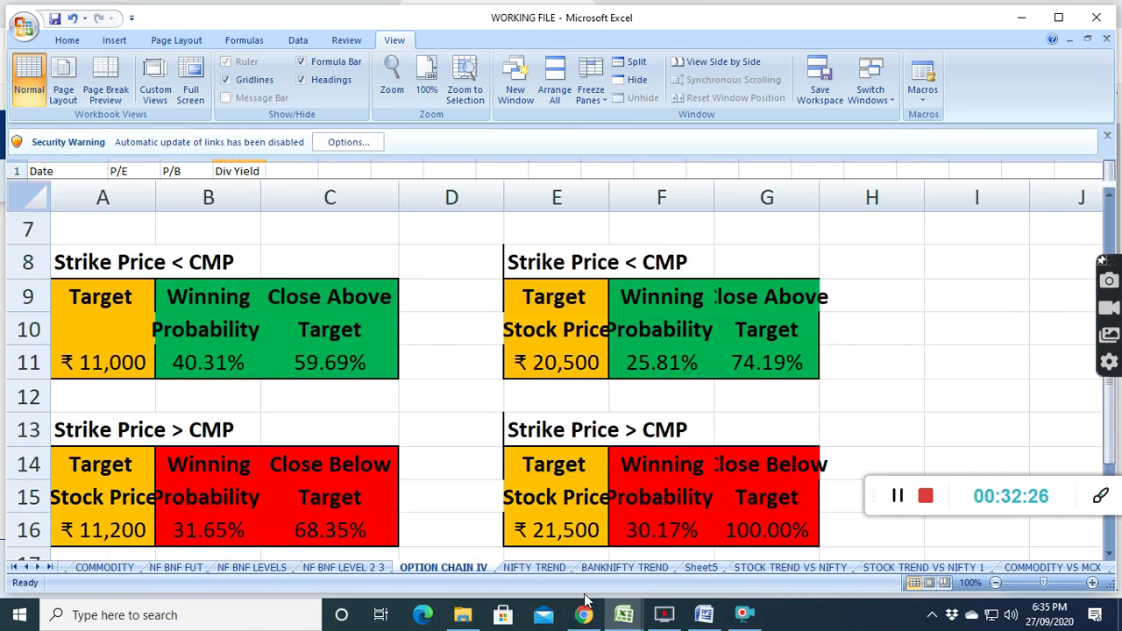
pyautogui.scroll(-3, 459, 434)
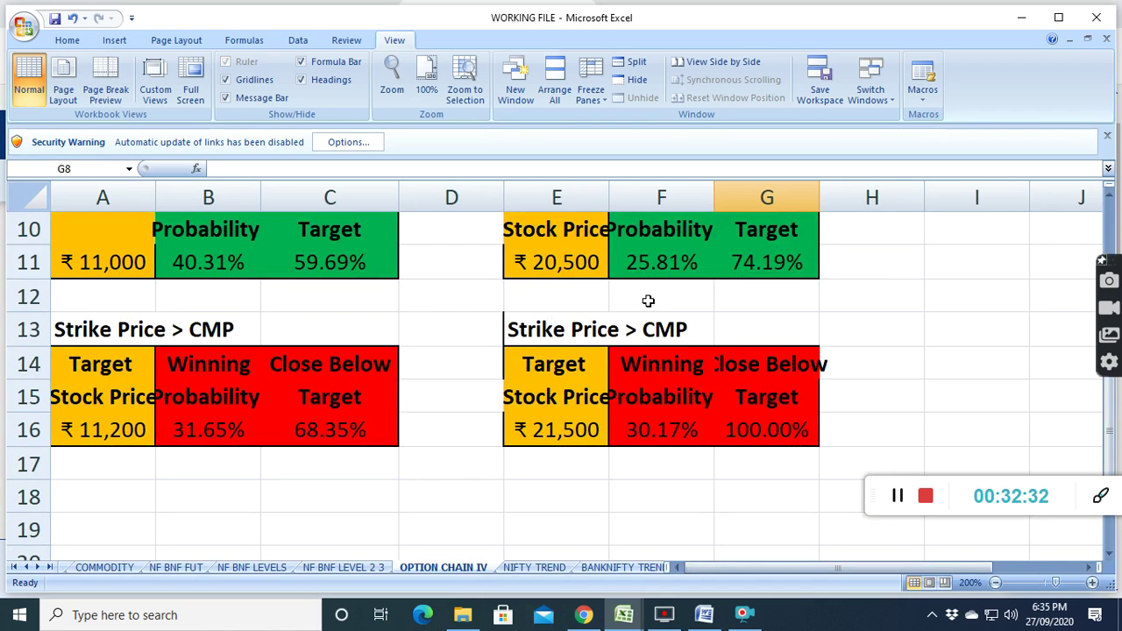
pyautogui.scroll(2, 526, 429)
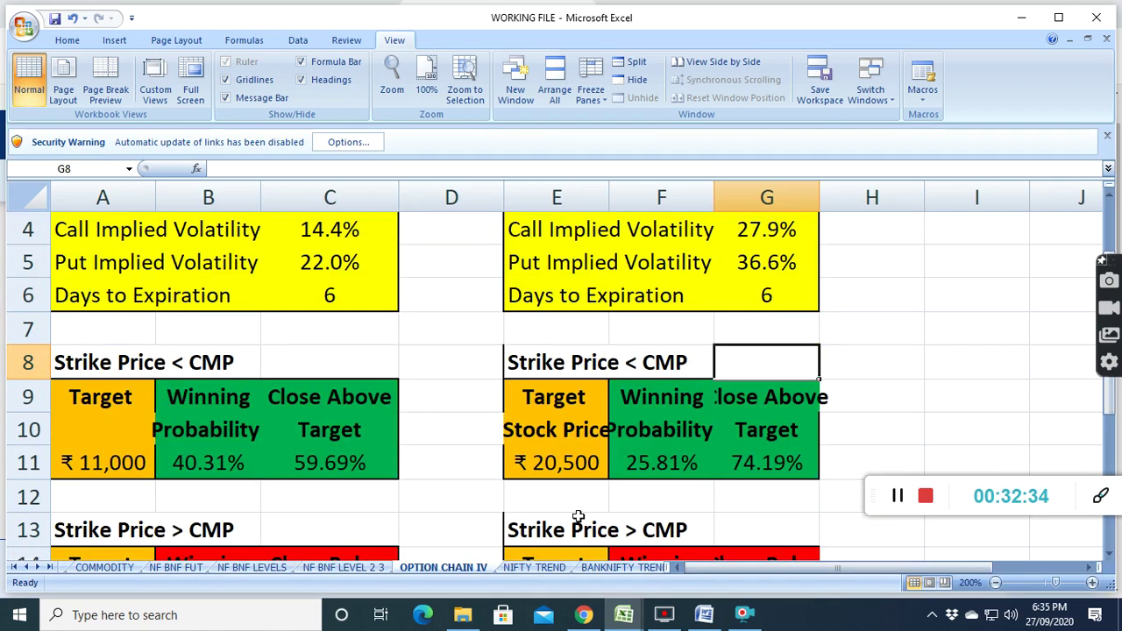
# Step: Bring up the GANN 360 ANALYSIS workbook
pyautogui.click(583, 614)
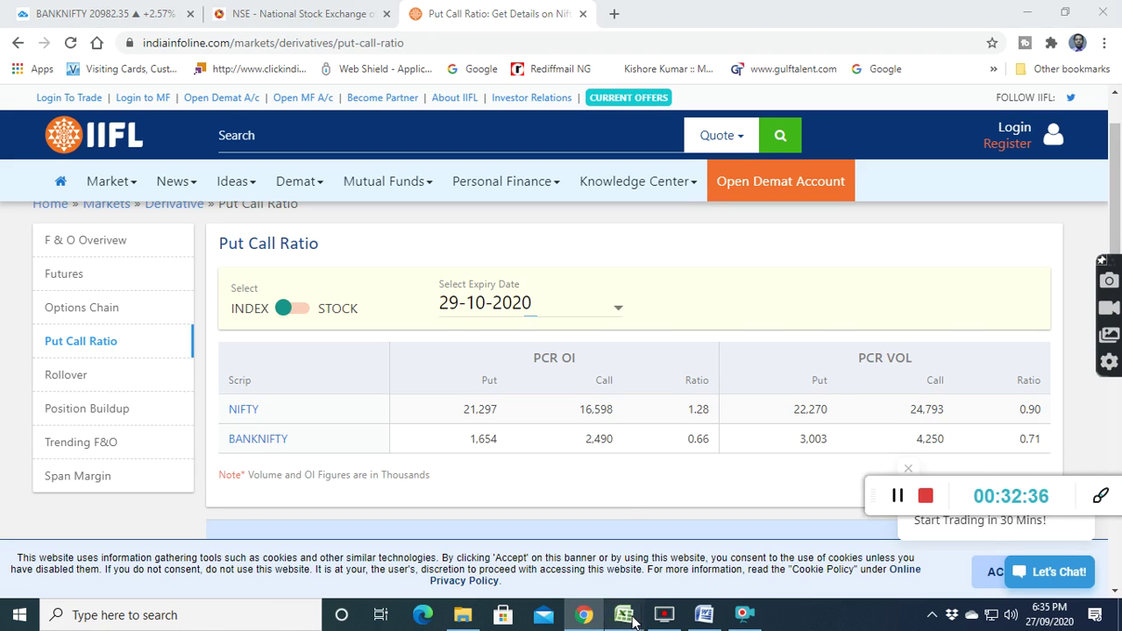
pyautogui.moveTo(633, 618)
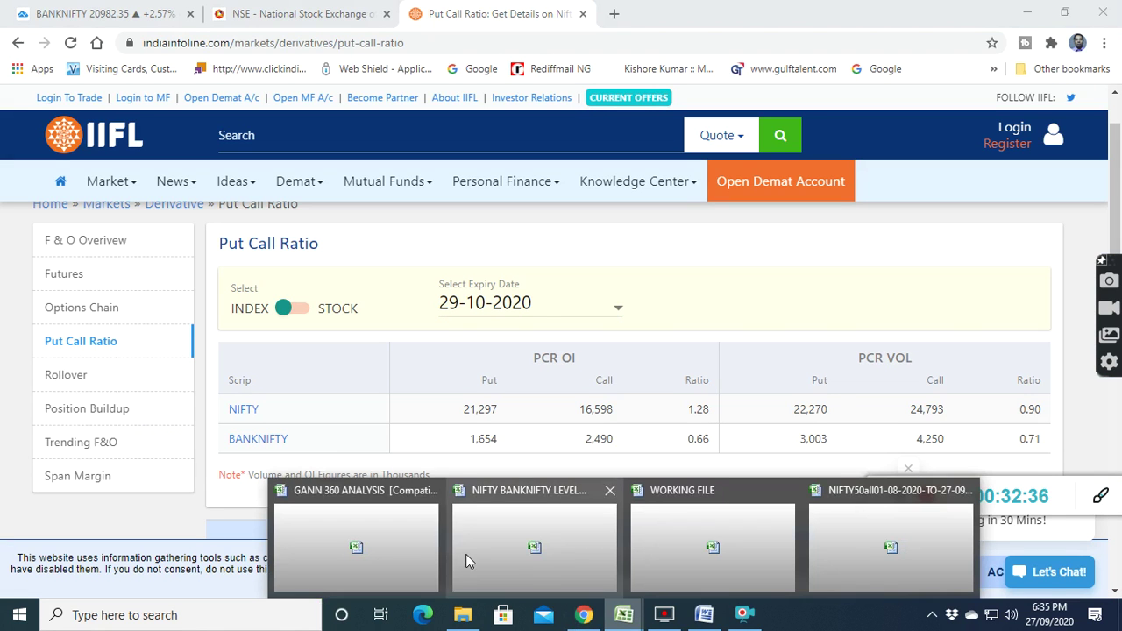
pyautogui.click(373, 545)
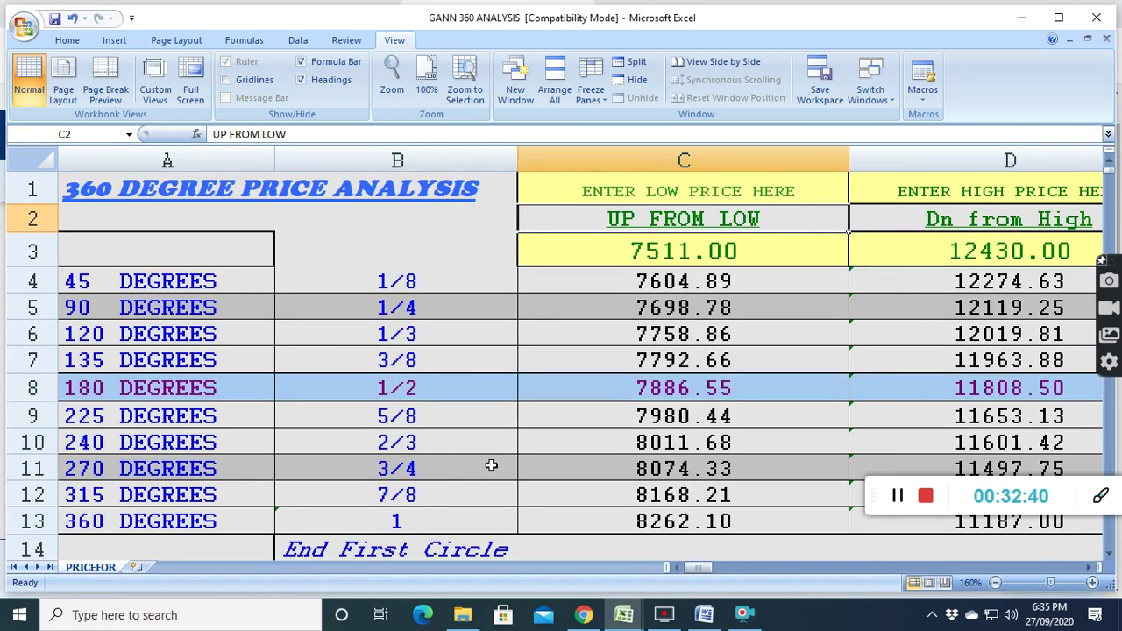
# Step: Examine the degree price levels in the UP FROM LOW and Dn from High columns C and D across the circles
pyautogui.scroll(-3, 746, 439)
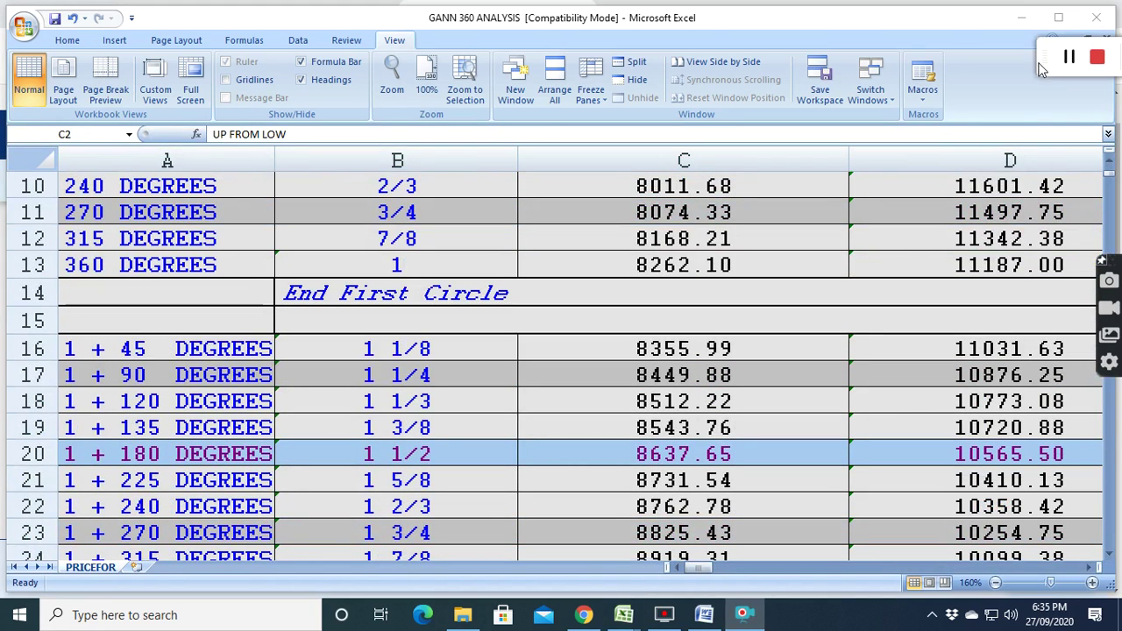
pyautogui.click(1090, 569)
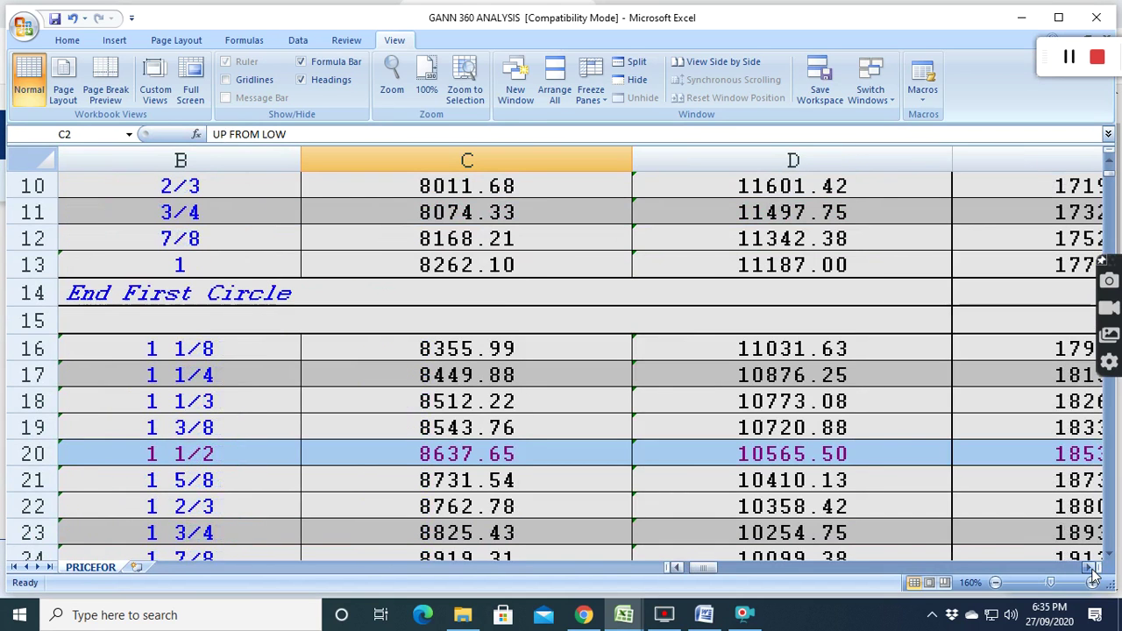
pyautogui.click(1090, 569)
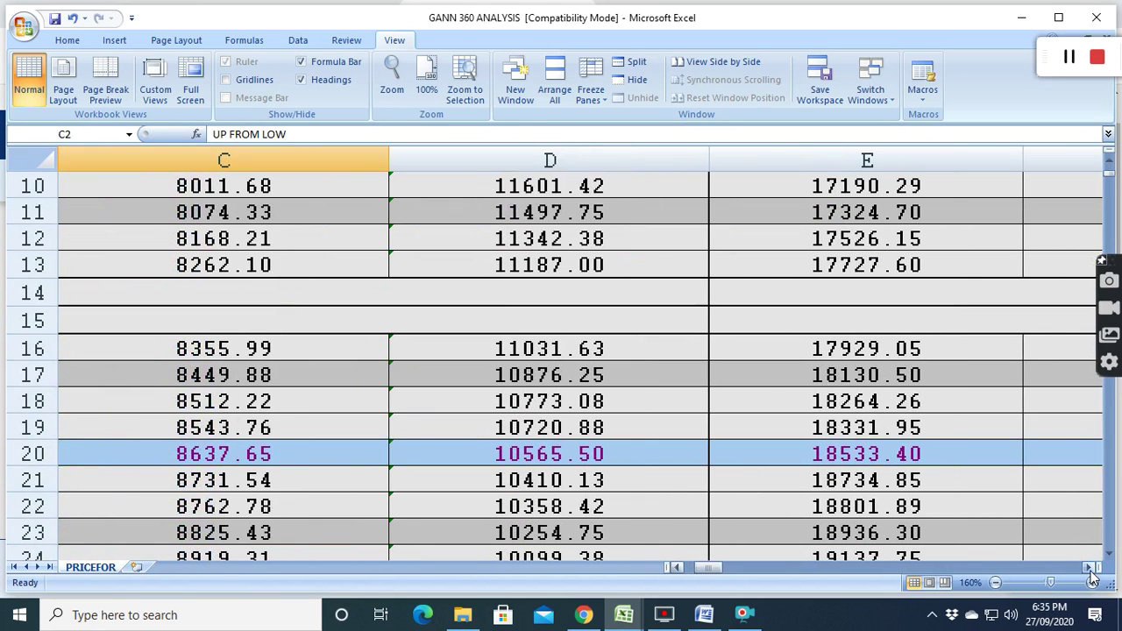
pyautogui.scroll(1, 601, 425)
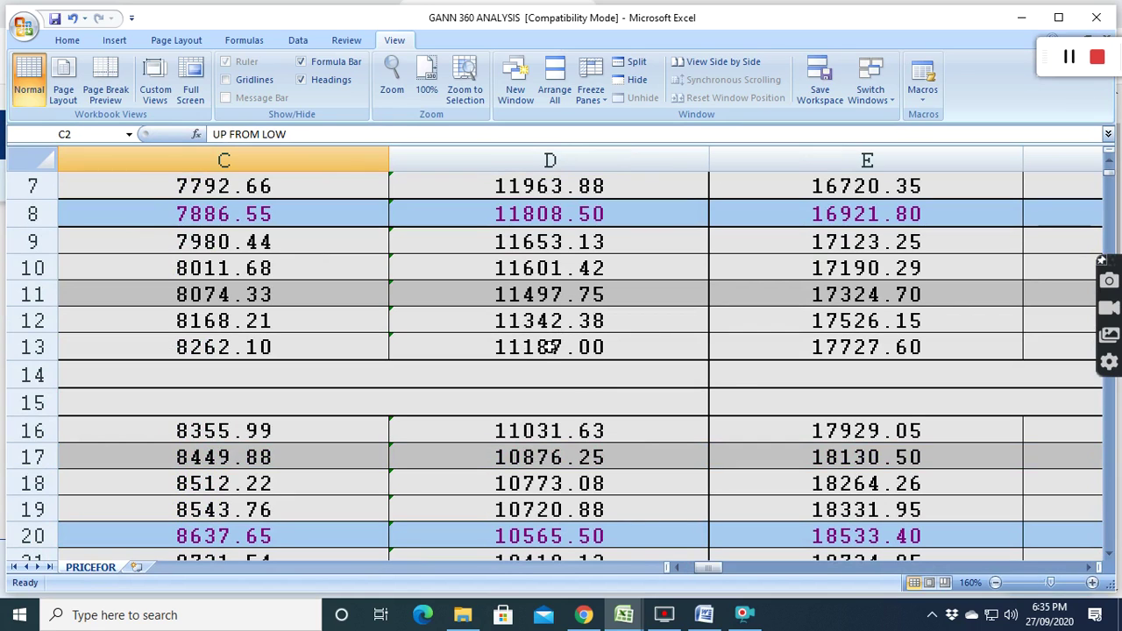
pyautogui.scroll(-1, 581, 388)
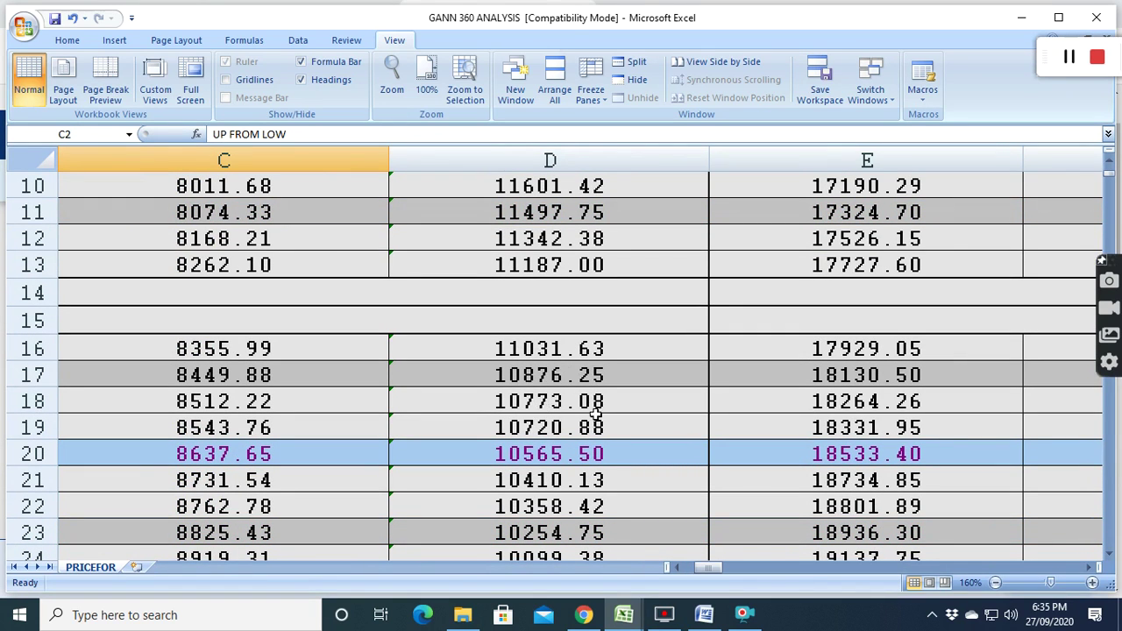
pyautogui.scroll(-1, 550, 455)
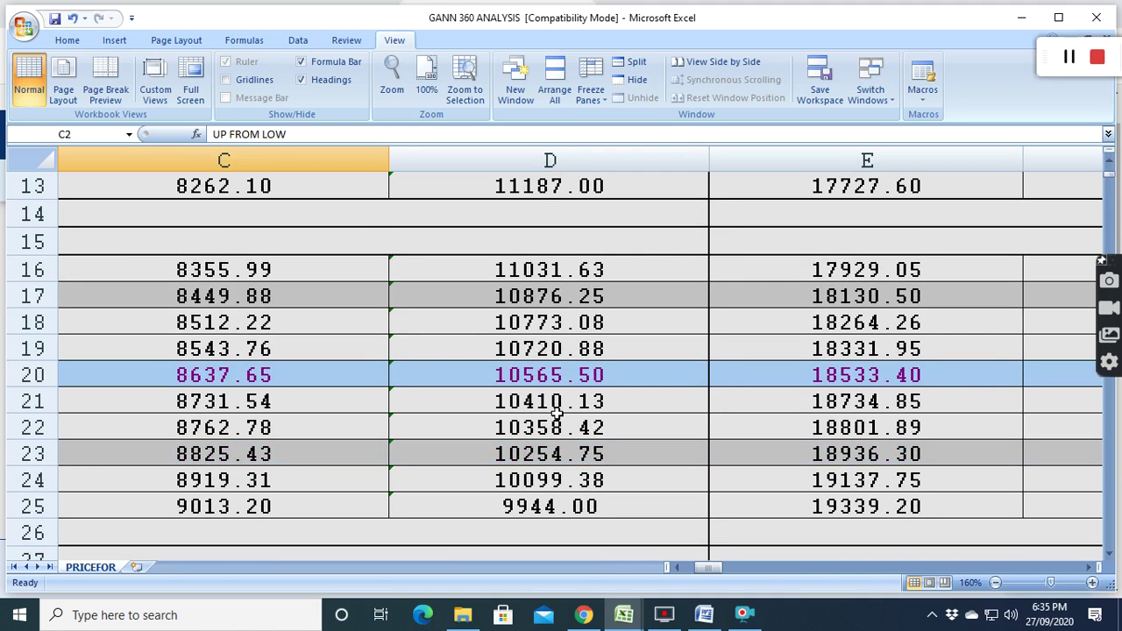
pyautogui.scroll(-3, 558, 412)
pyautogui.scroll(-1, 556, 373)
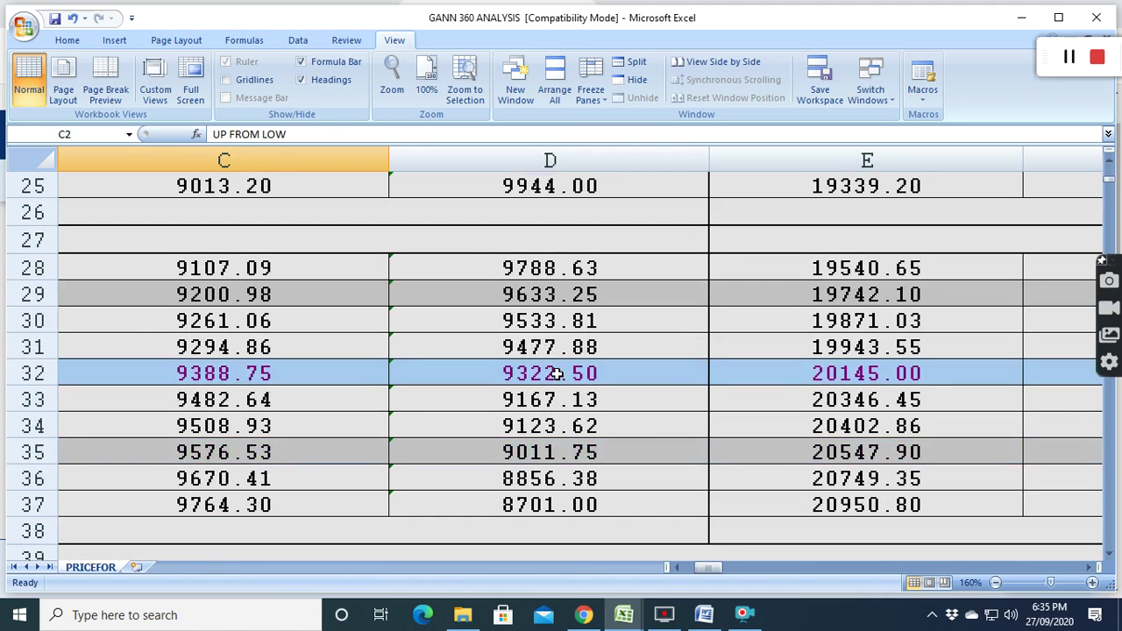
pyautogui.scroll(3, 556, 373)
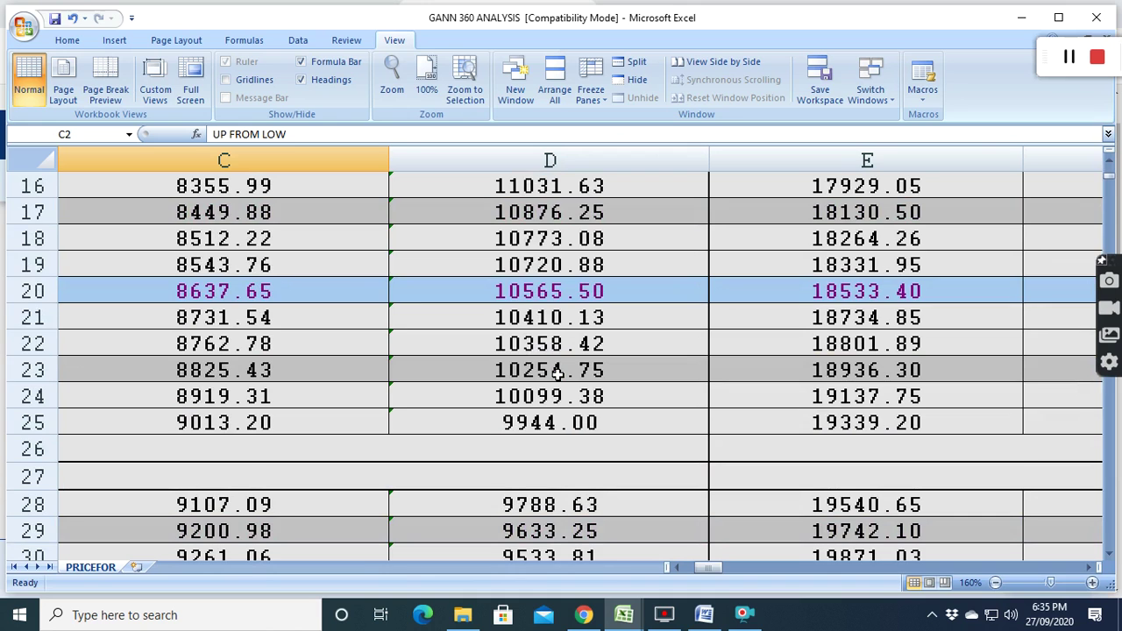
pyautogui.scroll(2, 557, 373)
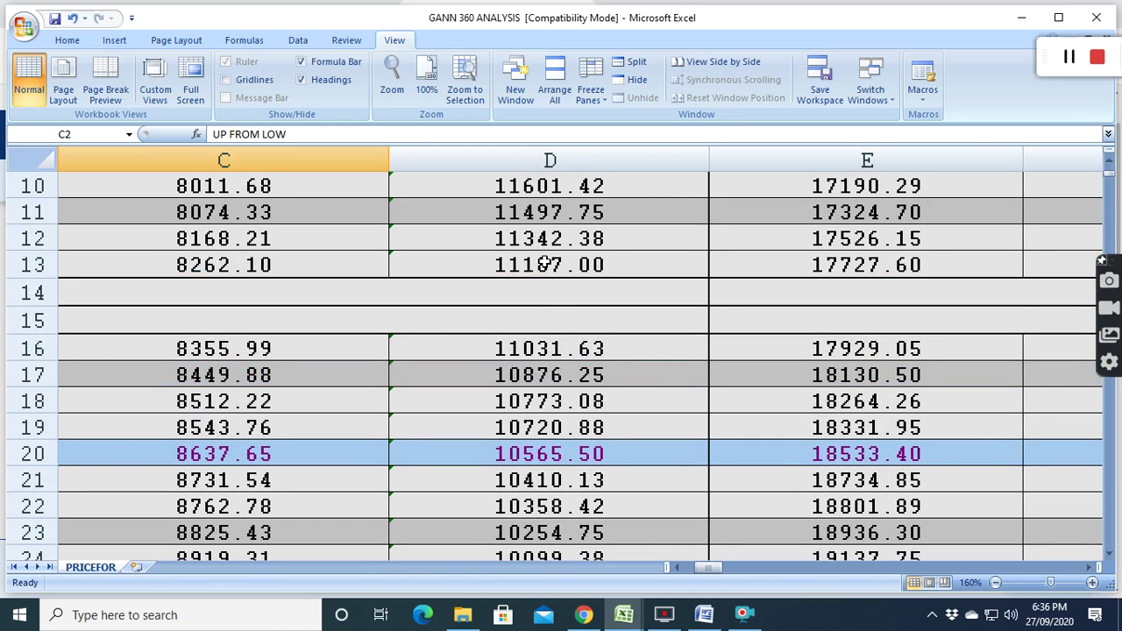
pyautogui.scroll(1, 545, 263)
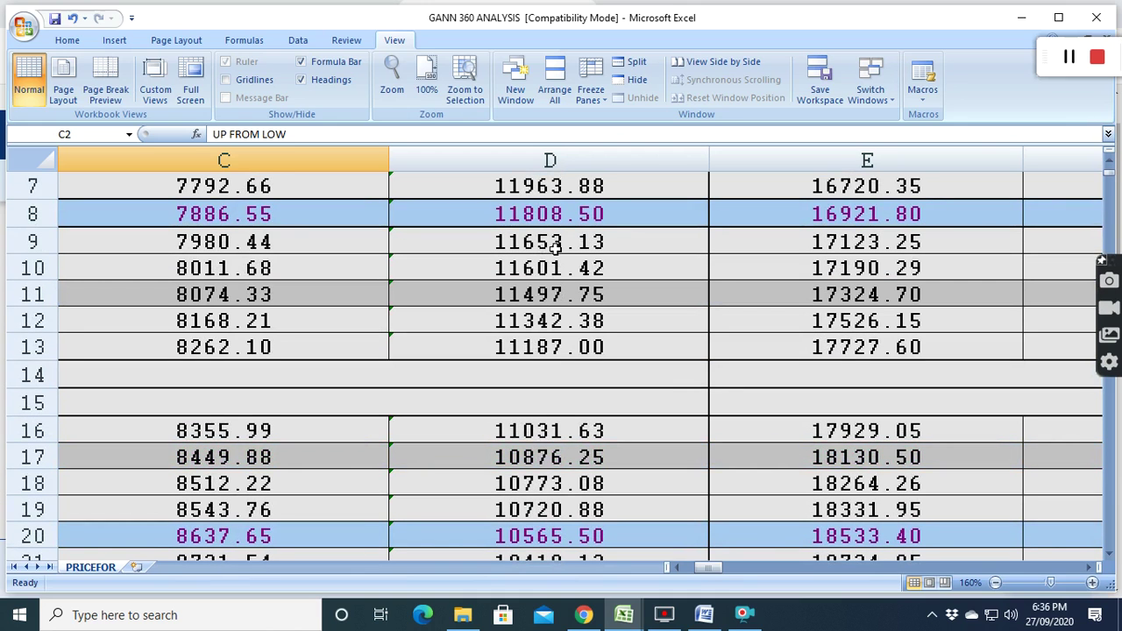
pyautogui.scroll(2, 556, 247)
pyautogui.scroll(-2, 590, 322)
pyautogui.scroll(-6, 865, 399)
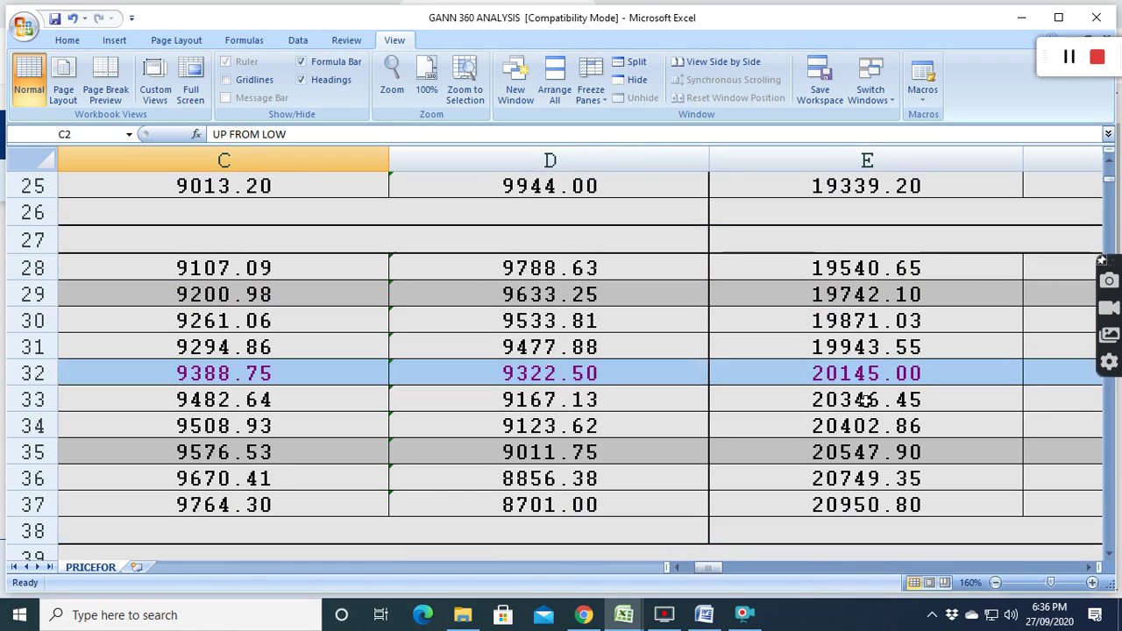
# Step: Examine the degree price levels in columns E and F, checking the formula in cell E34
pyautogui.click(1089, 568)
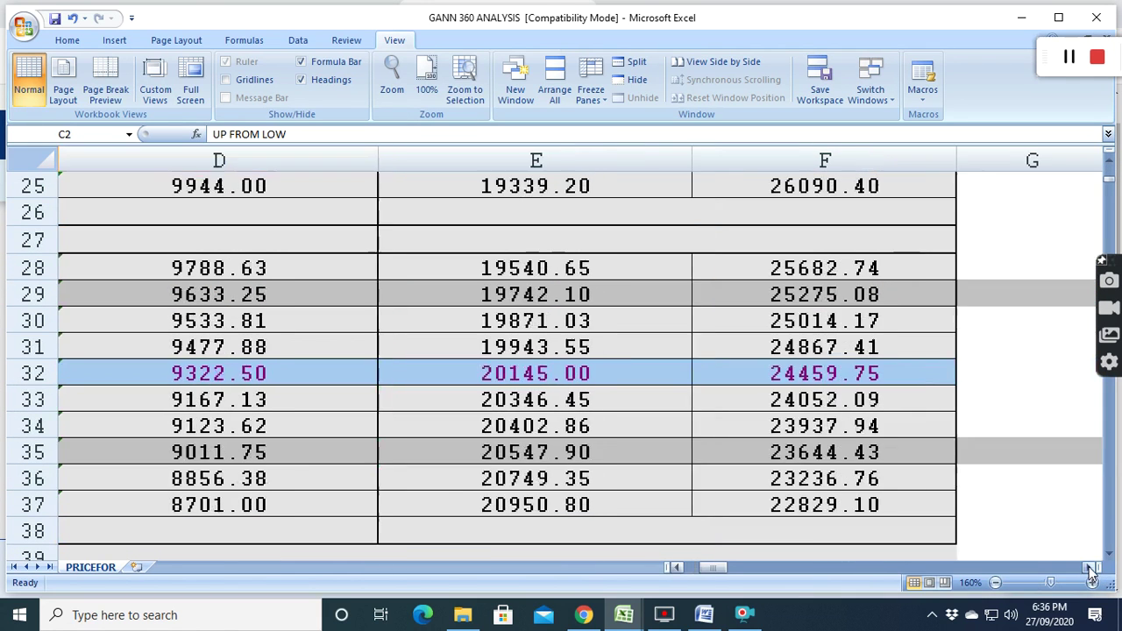
pyautogui.click(1089, 567)
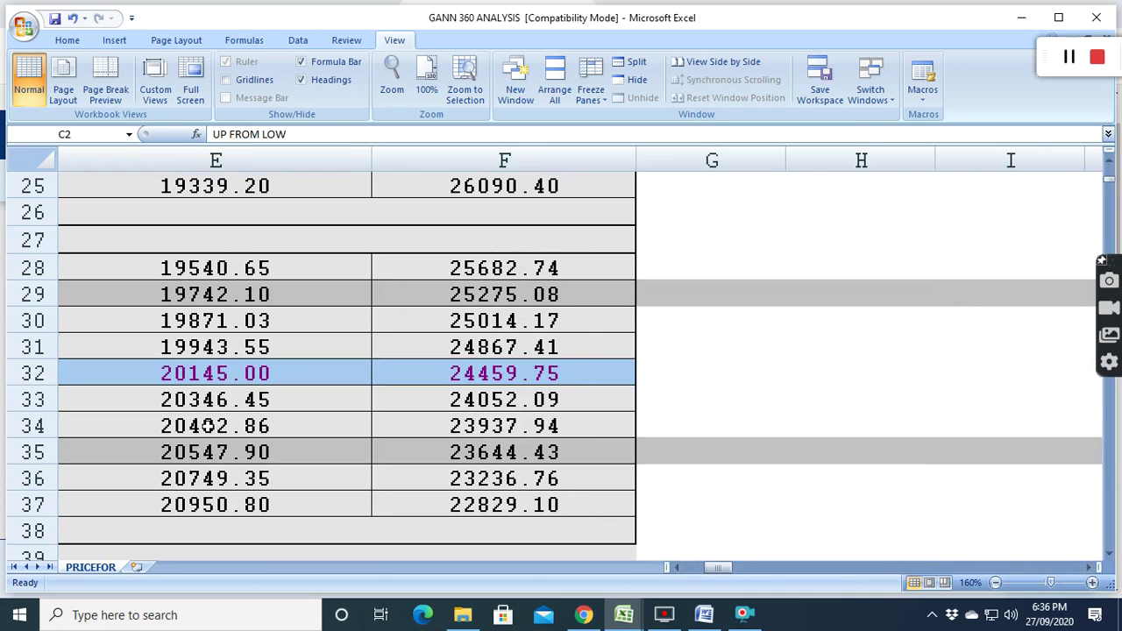
pyautogui.click(207, 426)
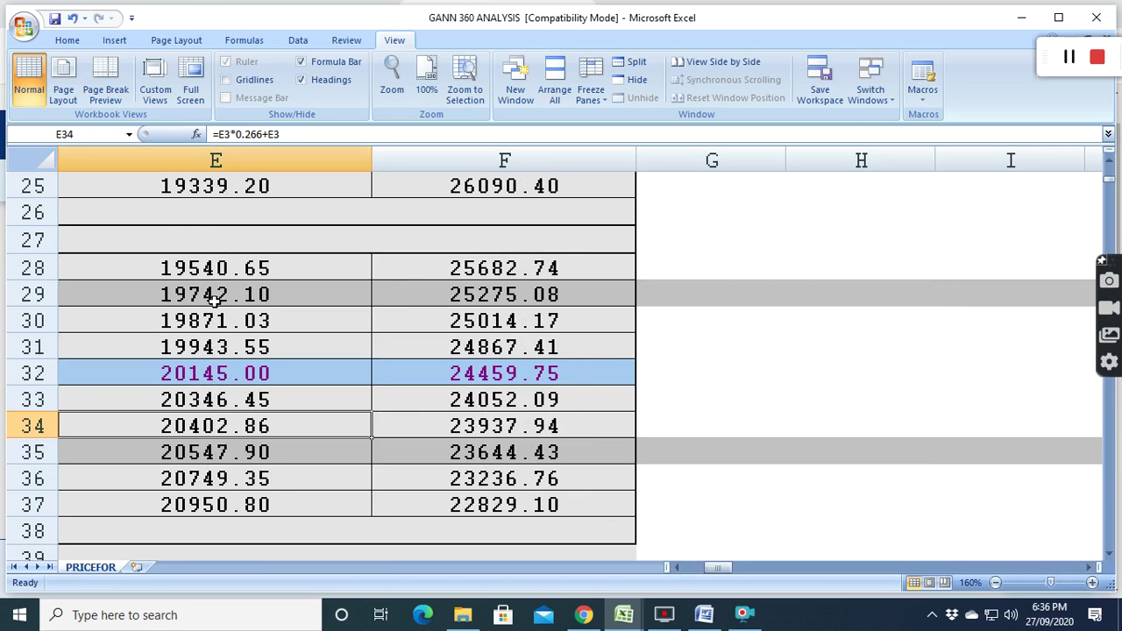
pyautogui.scroll(7, 217, 268)
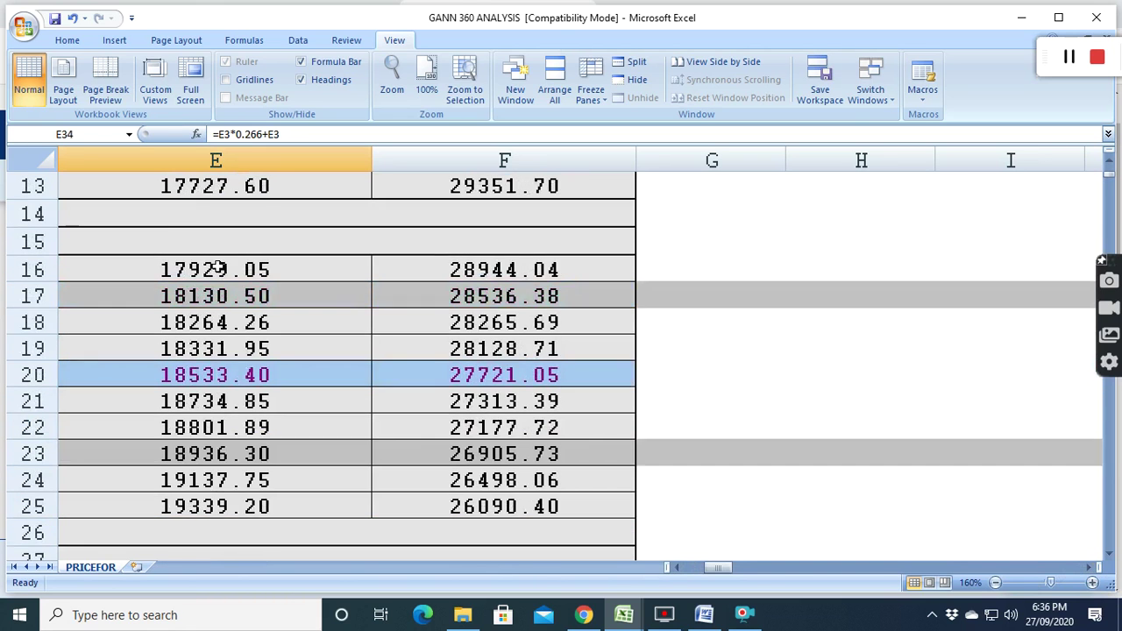
# Step: Bring up the NIFTY BANKNIFTY LEVELS DAILY WEEKLY MONTHLY workbook
pyautogui.scroll(1, 217, 267)
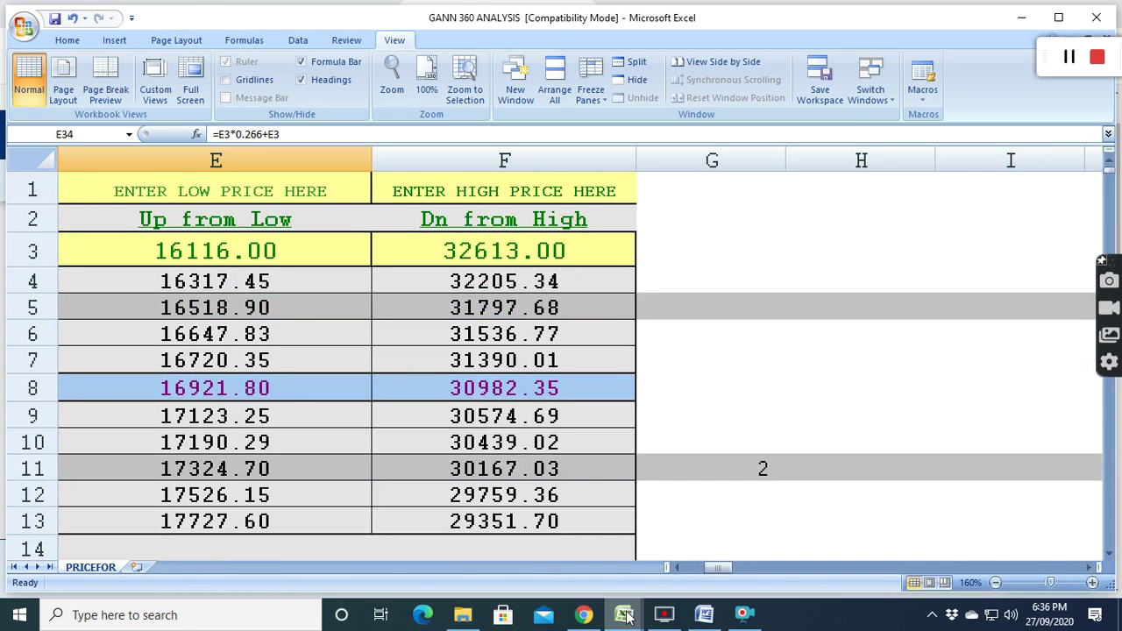
pyautogui.moveTo(623, 614)
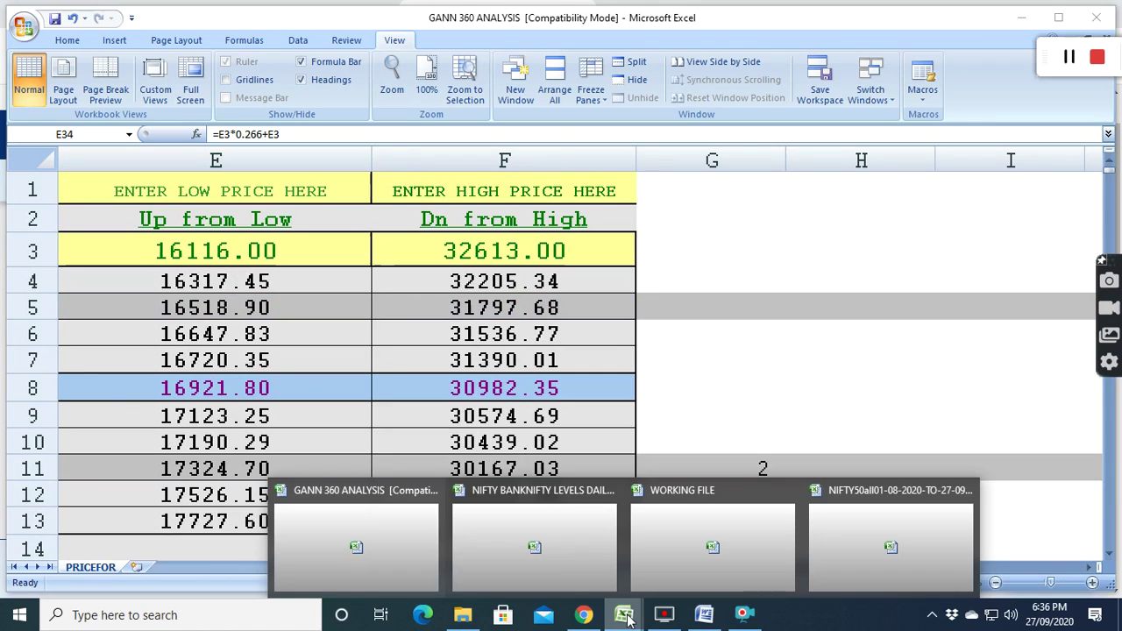
pyautogui.click(554, 556)
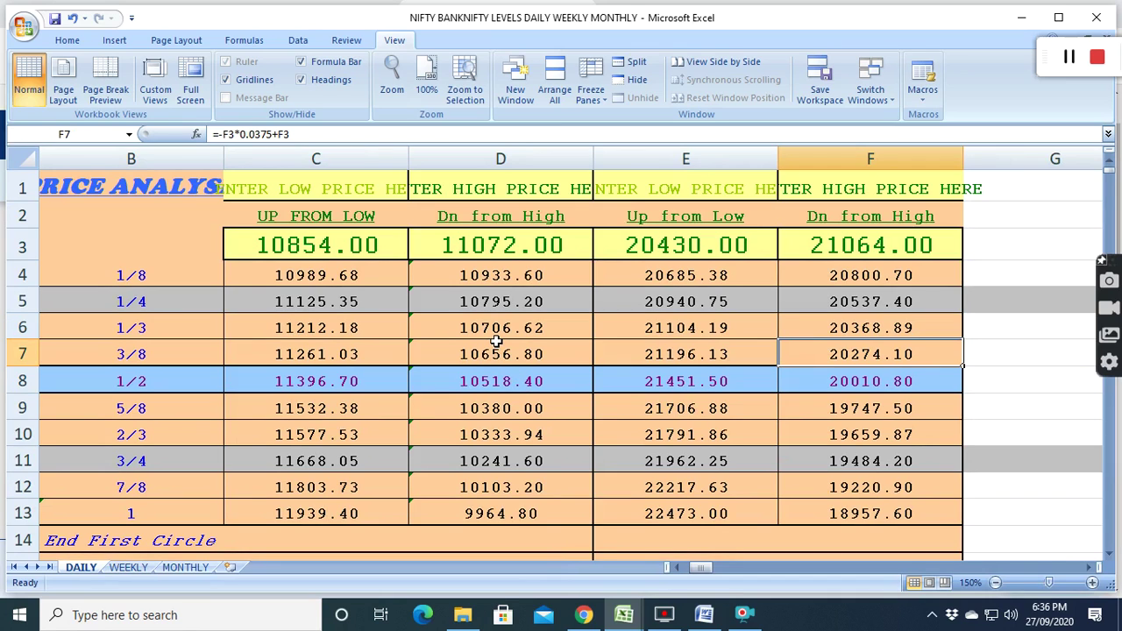
# Step: Examine the daily up-from-low and down-from-high levels in columns C and D, checking the formula in cell D4
pyautogui.click(497, 275)
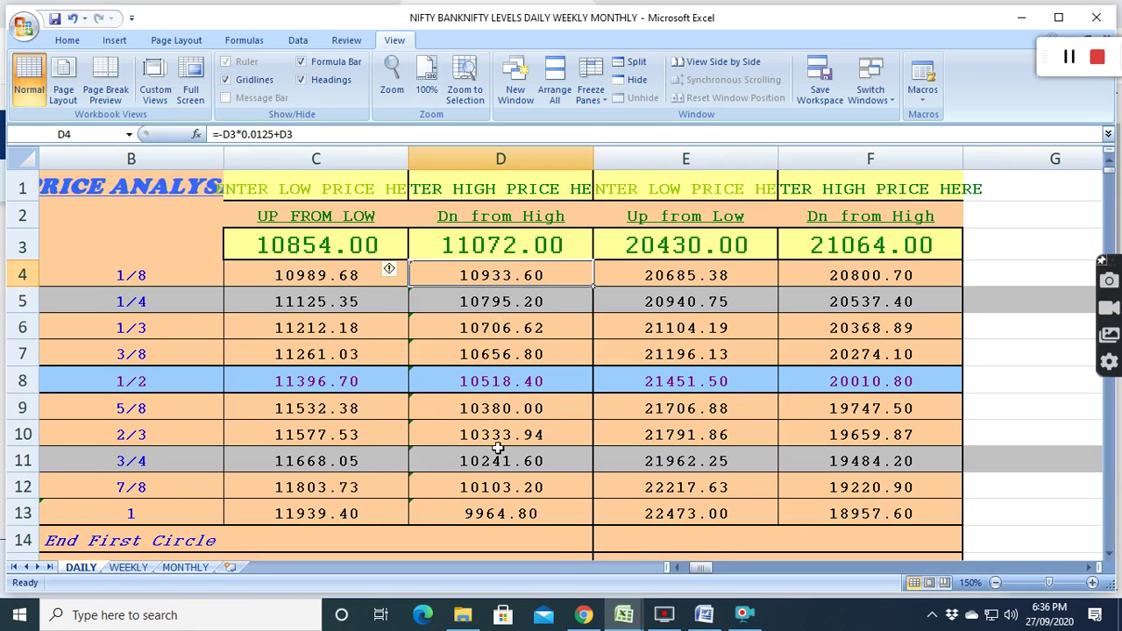
pyautogui.scroll(-4, 497, 448)
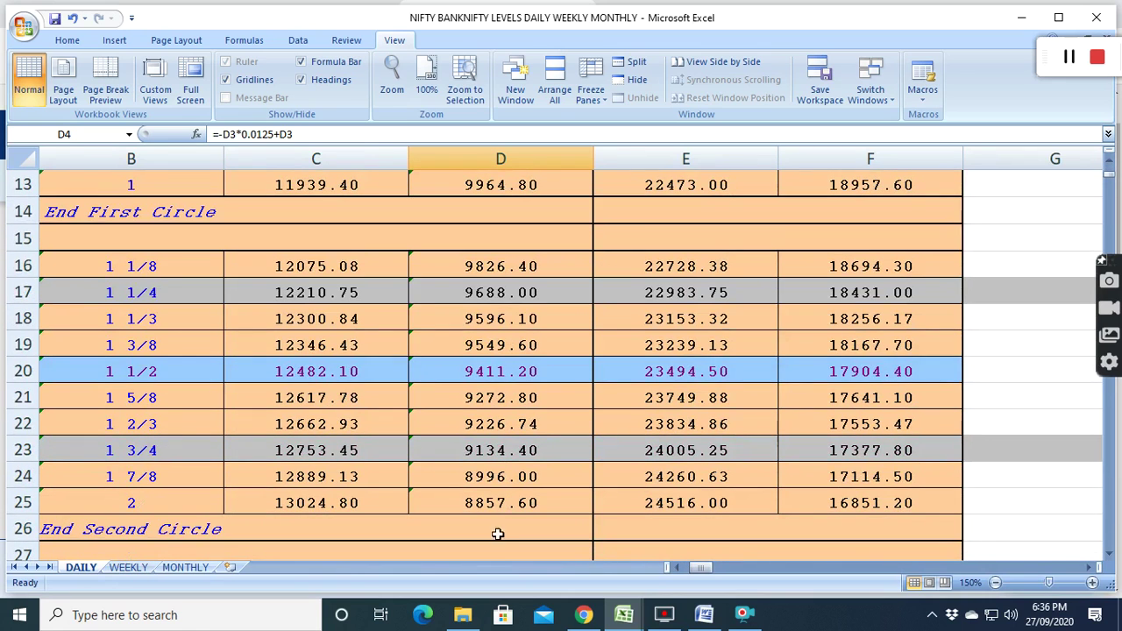
pyautogui.scroll(4, 512, 438)
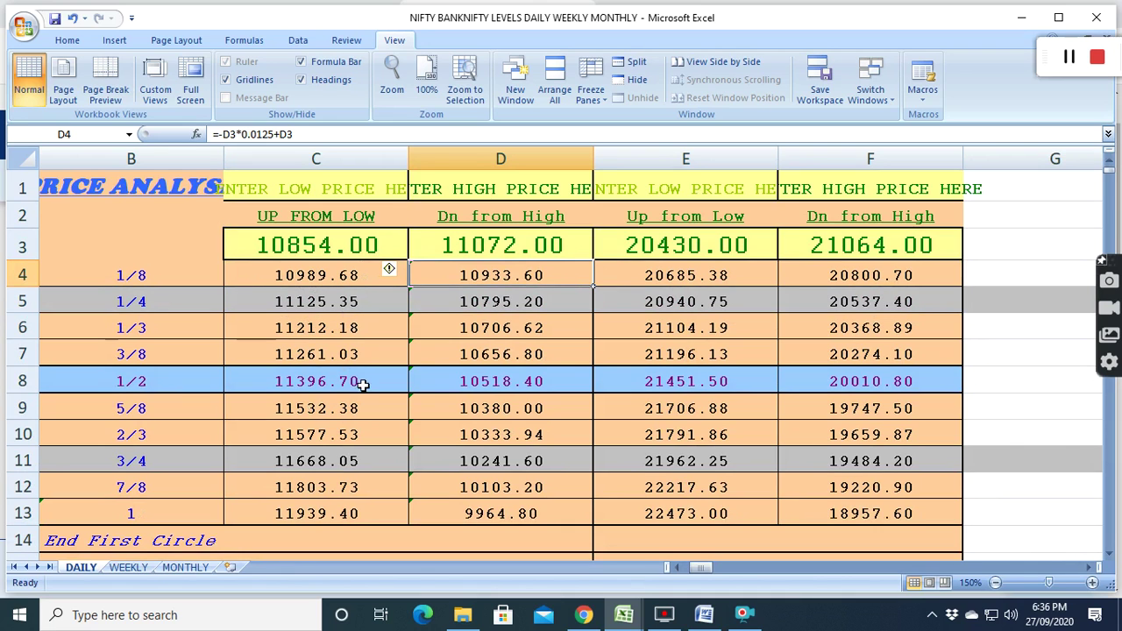
pyautogui.scroll(-4, 327, 426)
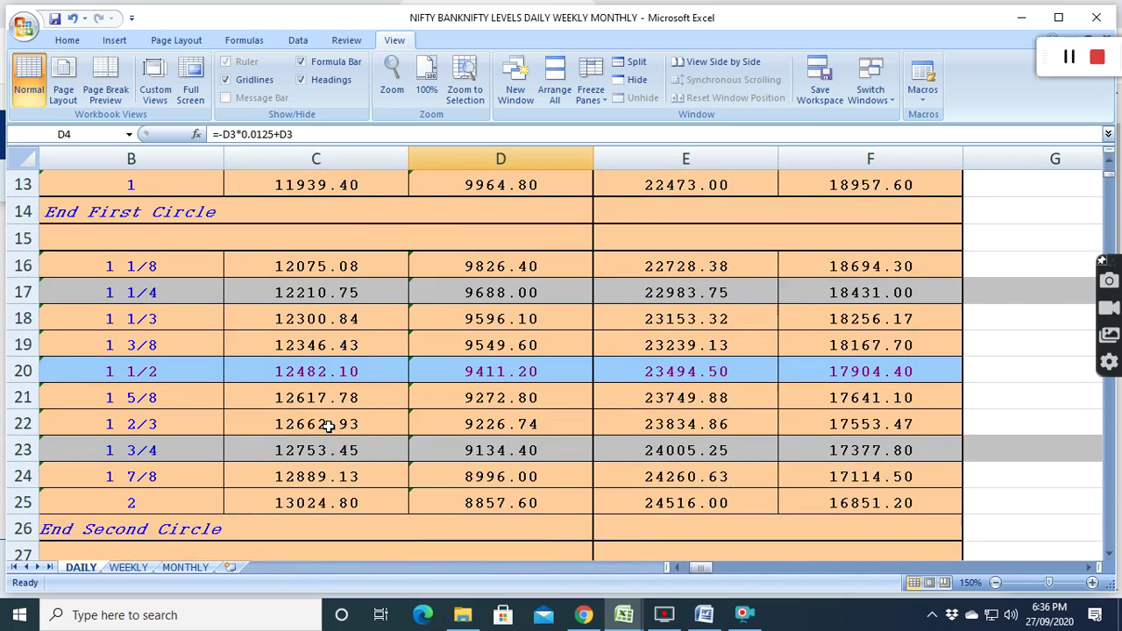
pyautogui.scroll(4, 328, 426)
# Step: Examine the daily up-from-low and down-from-high levels in columns E and F through the third circle
pyautogui.scroll(-3, 736, 376)
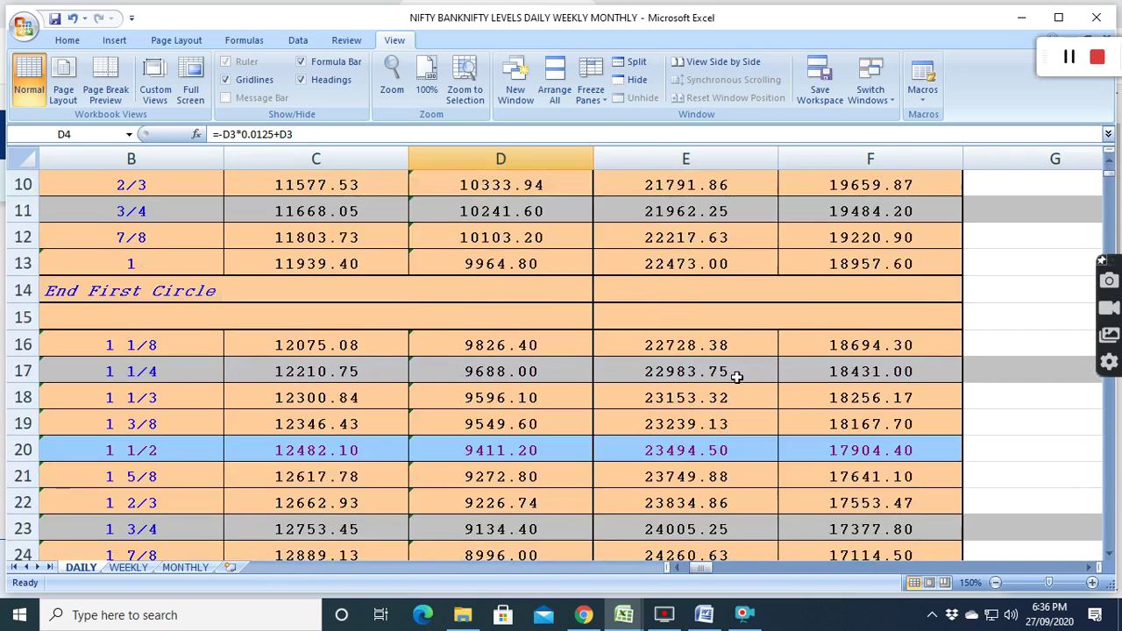
pyautogui.scroll(3, 736, 376)
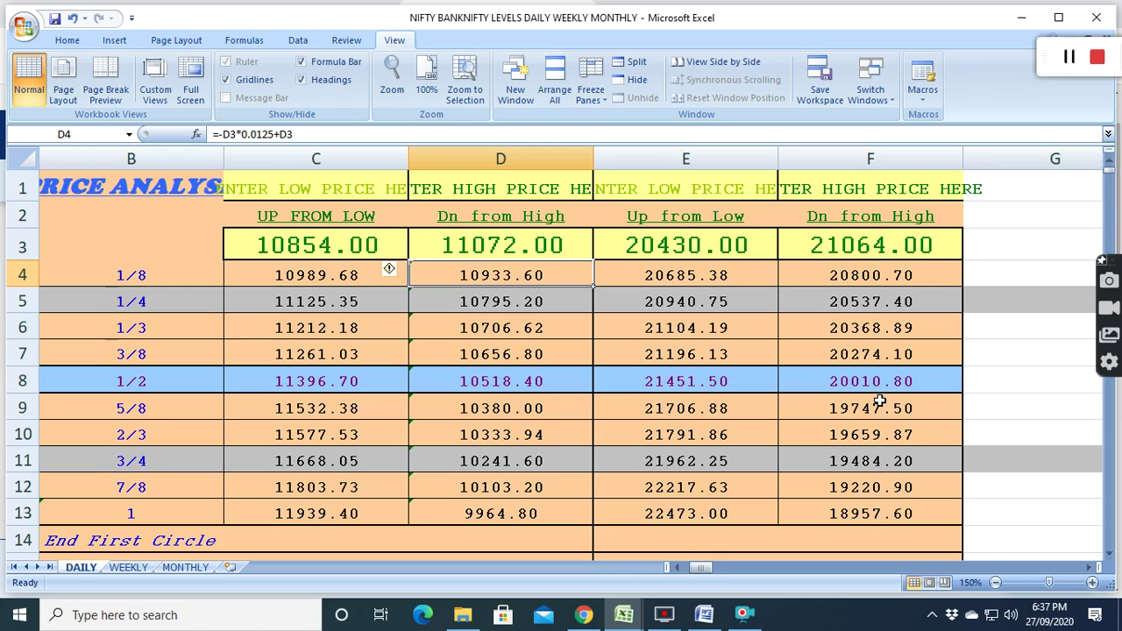
pyautogui.scroll(-9, 879, 400)
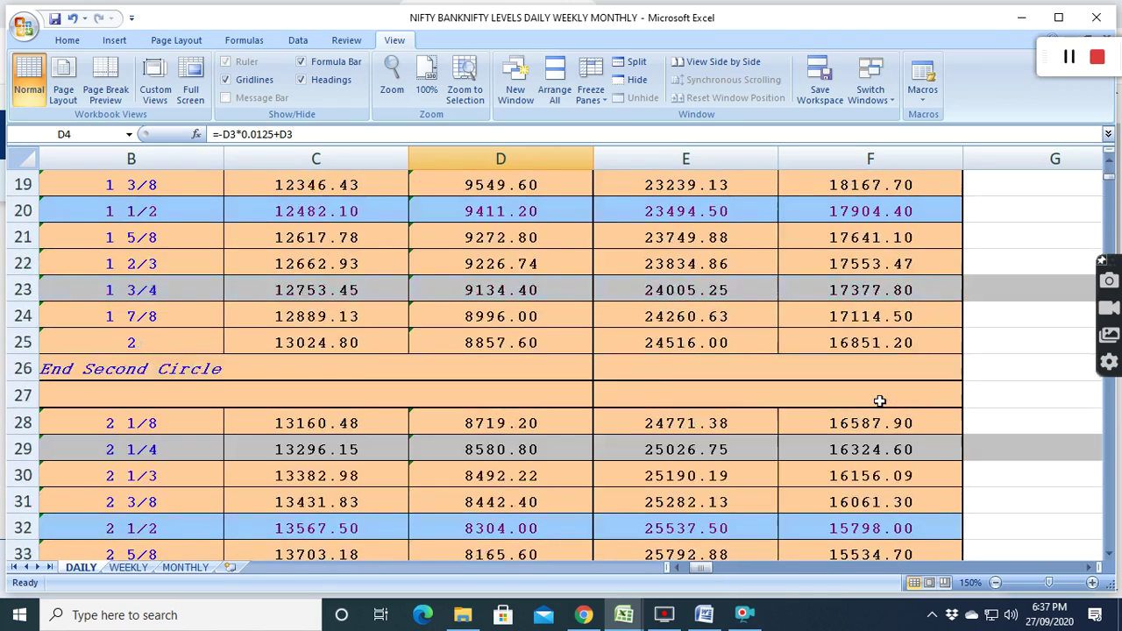
pyautogui.scroll(9, 880, 400)
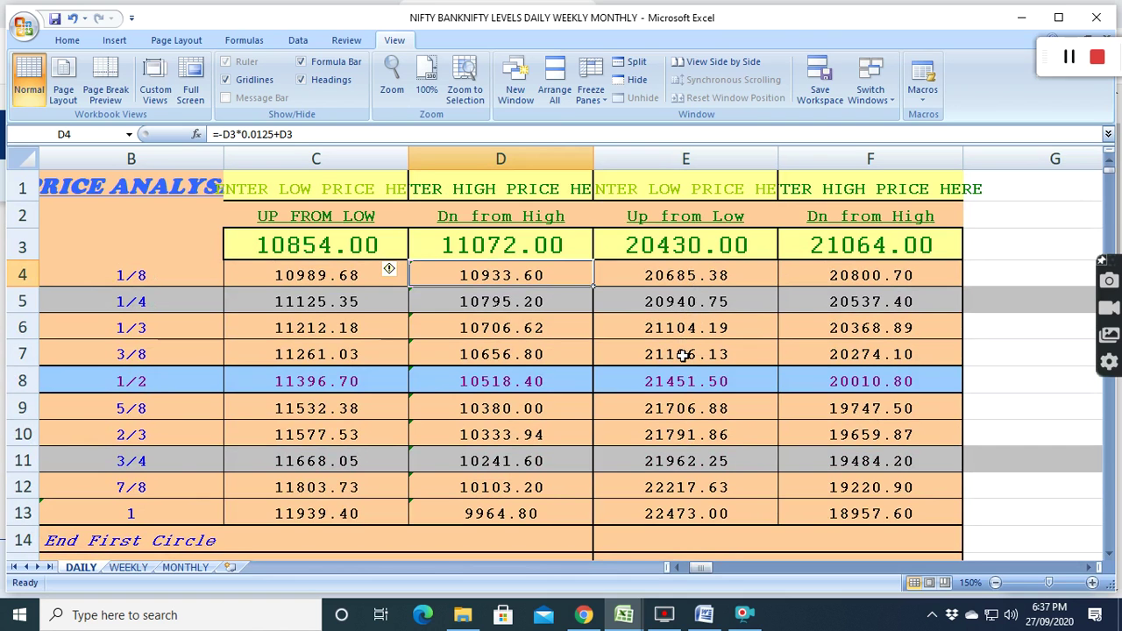
pyautogui.scroll(-1, 675, 388)
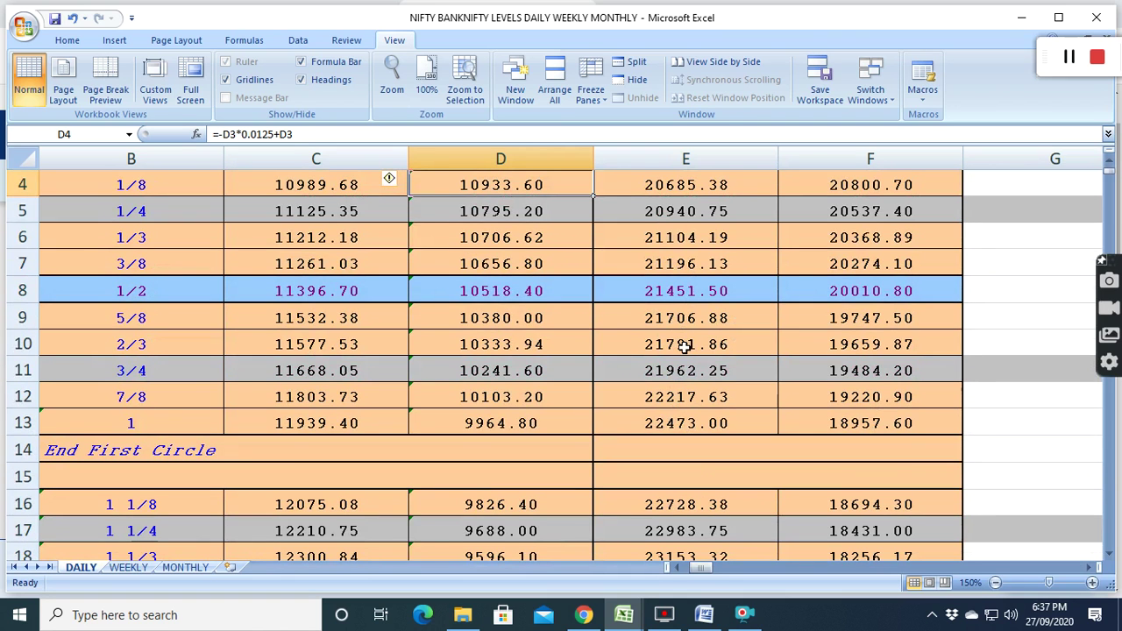
pyautogui.scroll(-4, 684, 347)
pyautogui.scroll(-4, 680, 375)
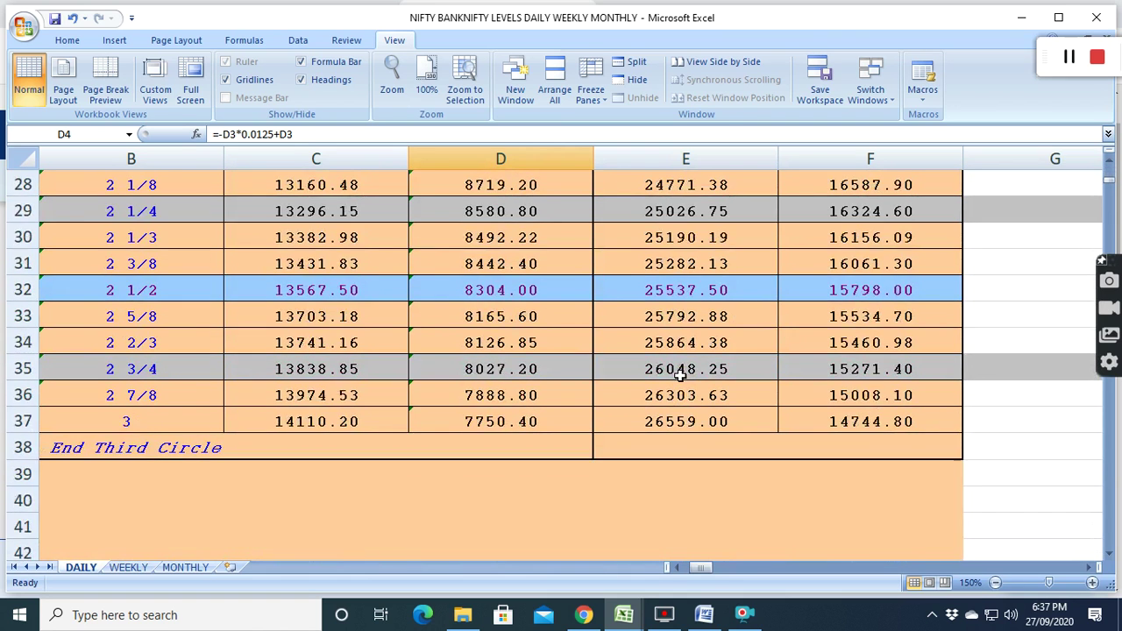
pyautogui.scroll(9, 681, 372)
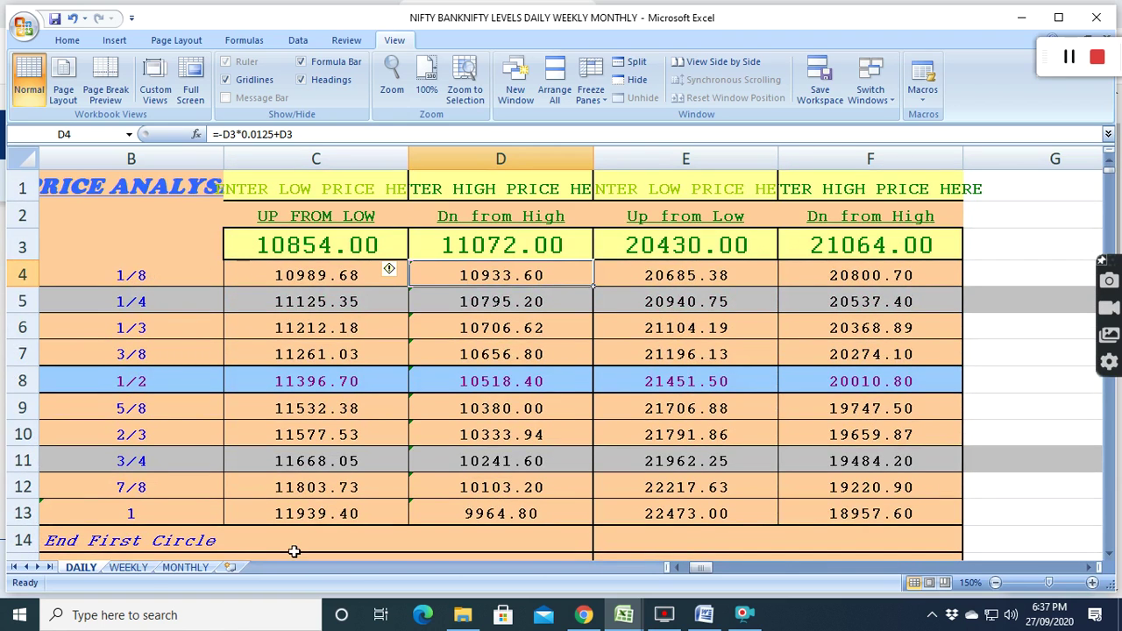
# Step: Show the WEEKLY sheet and examine the degree price levels in columns C and D across the circles
pyautogui.click(128, 568)
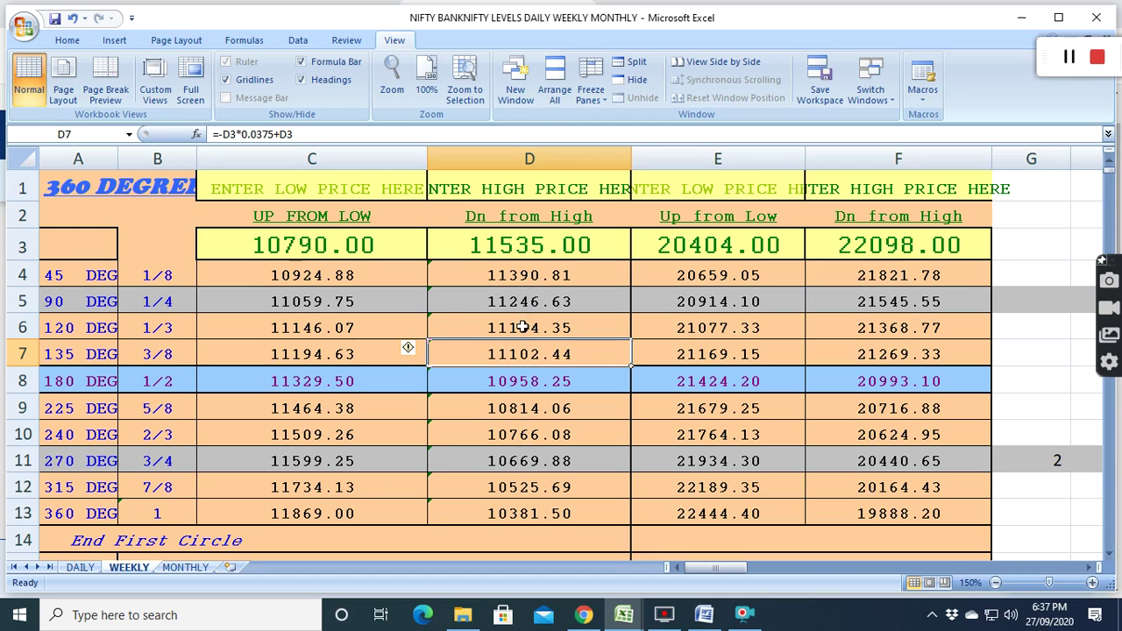
pyautogui.scroll(-3, 521, 447)
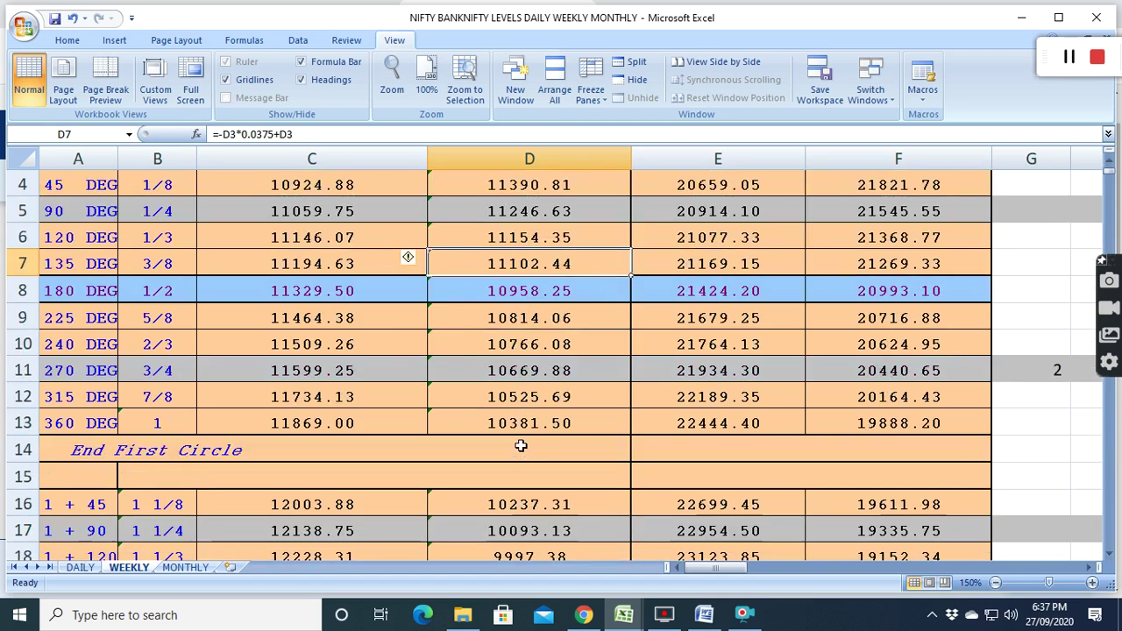
pyautogui.scroll(-2, 521, 447)
pyautogui.scroll(5, 521, 446)
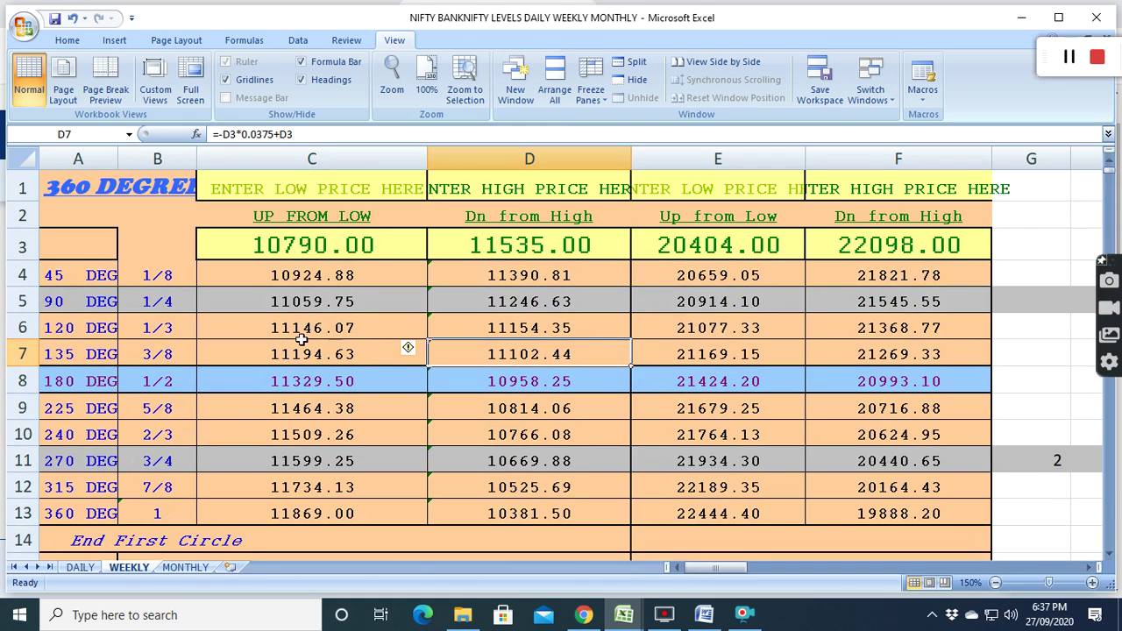
pyautogui.scroll(-9, 316, 397)
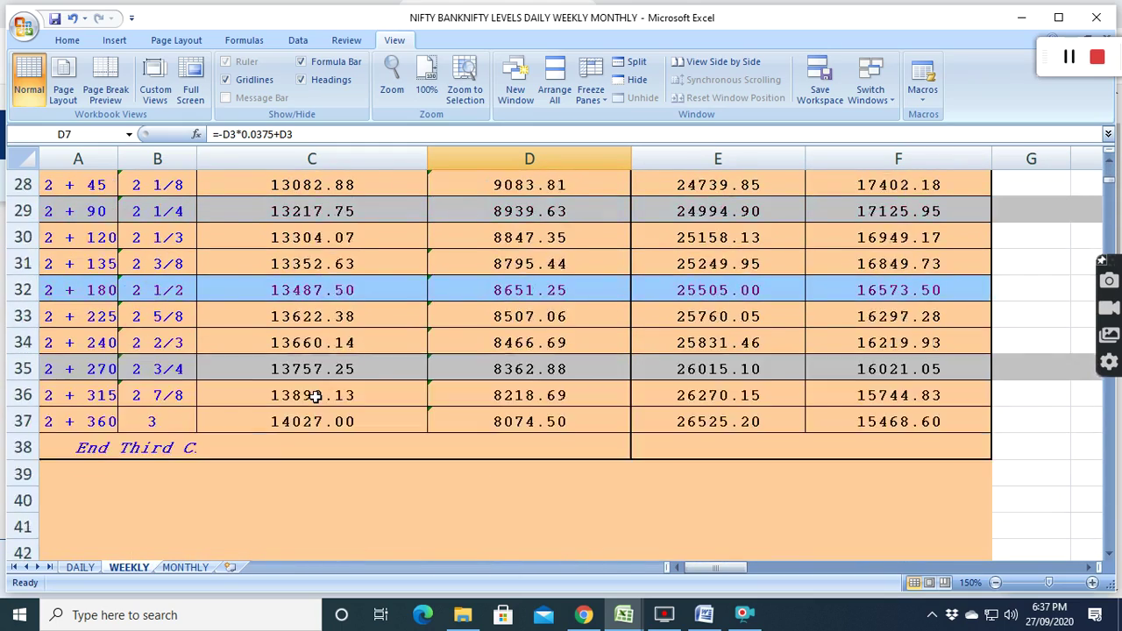
pyautogui.scroll(9, 316, 397)
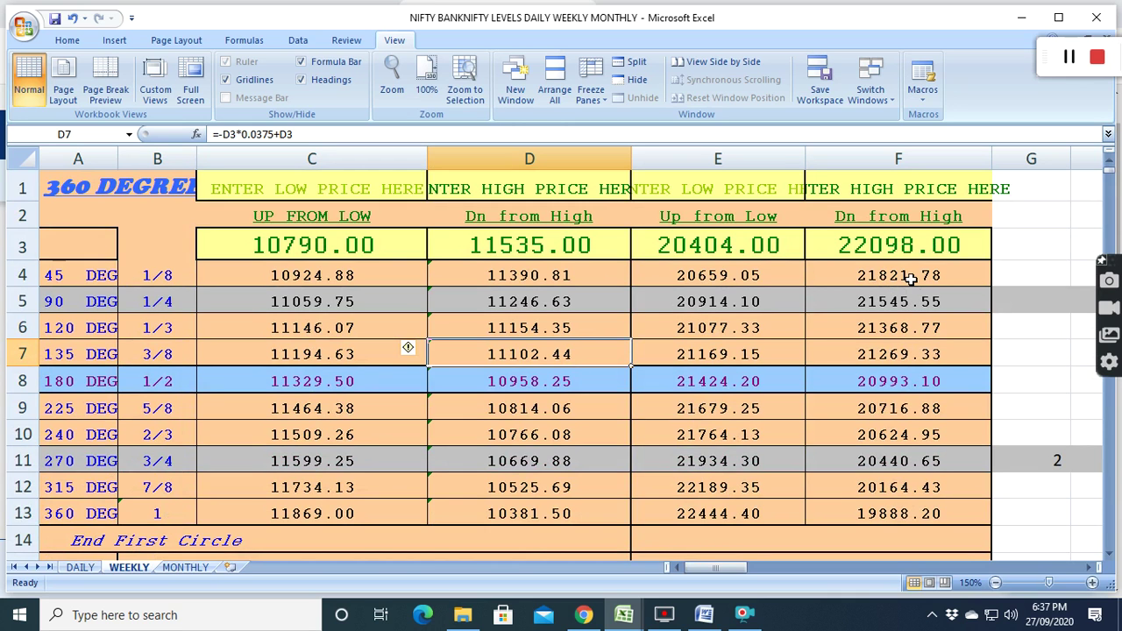
# Step: Examine the weekly degree price levels in columns E and F through the second circle
pyautogui.scroll(-4, 905, 407)
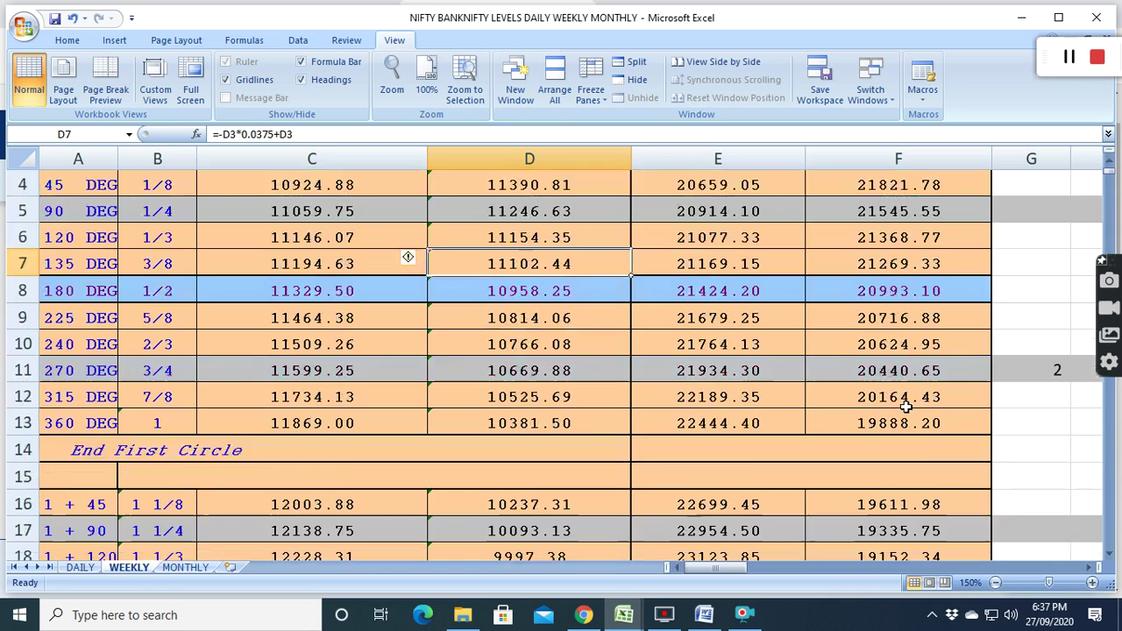
pyautogui.scroll(4, 905, 408)
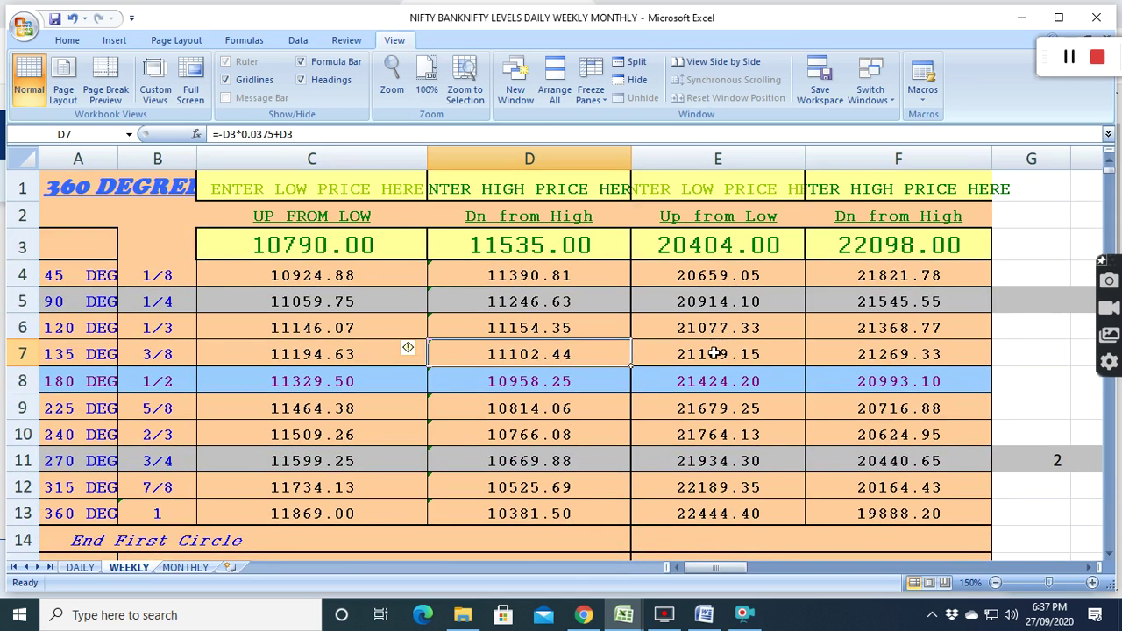
pyautogui.scroll(-5, 710, 395)
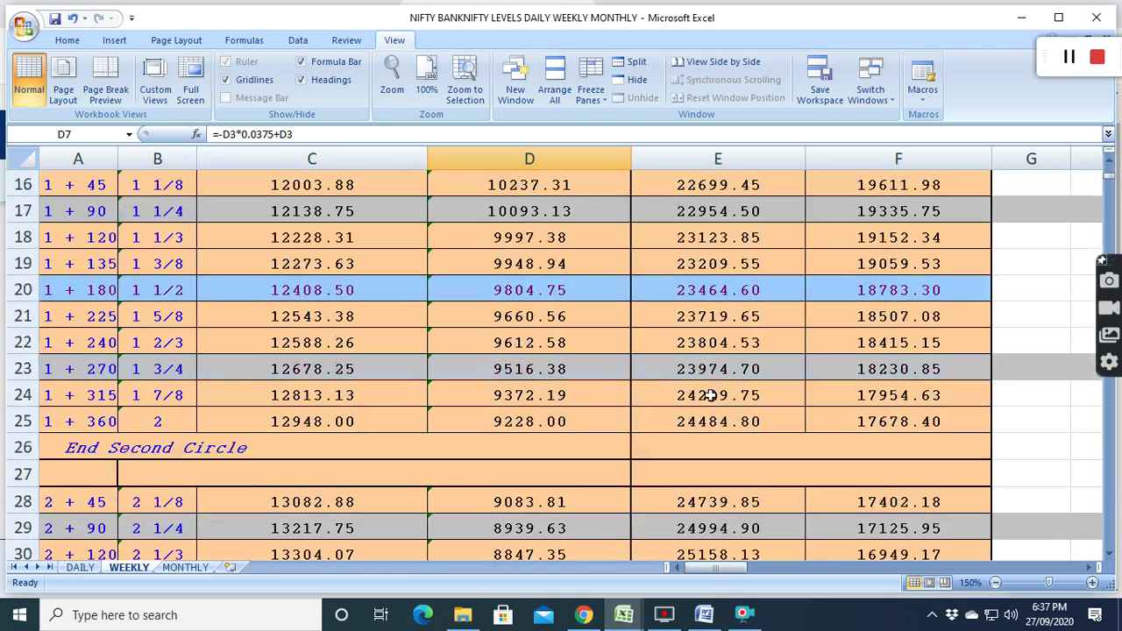
pyautogui.scroll(5, 711, 395)
# Step: Show the MONTHLY sheet and examine the price levels in columns C and D
pyautogui.click(185, 567)
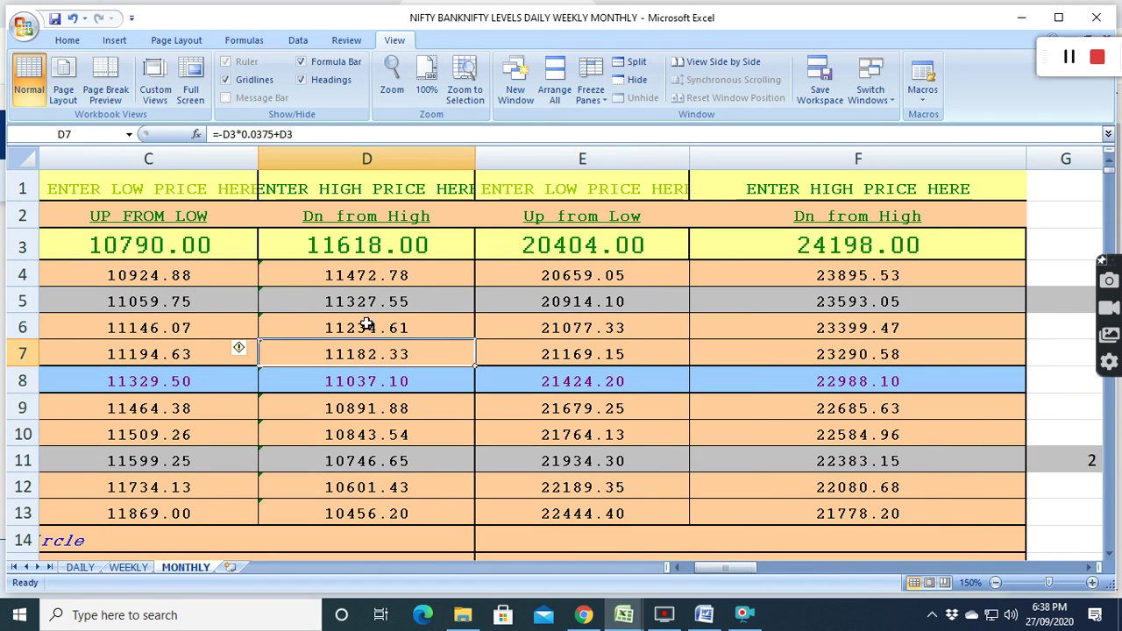
pyautogui.scroll(-4, 360, 436)
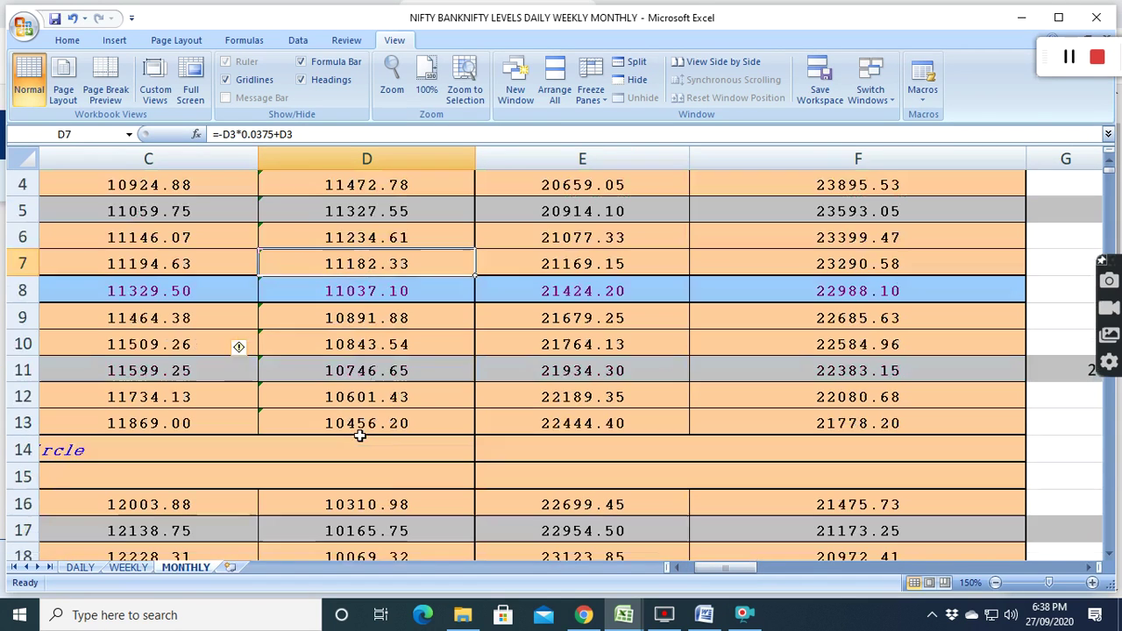
pyautogui.scroll(4, 359, 436)
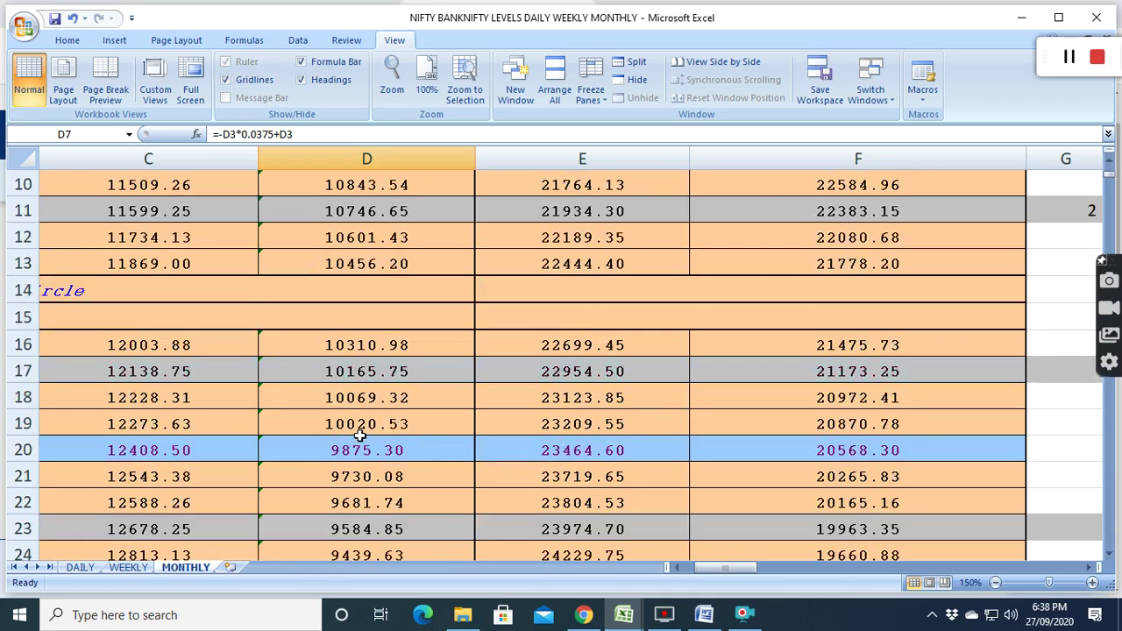
pyautogui.scroll(-3, 125, 354)
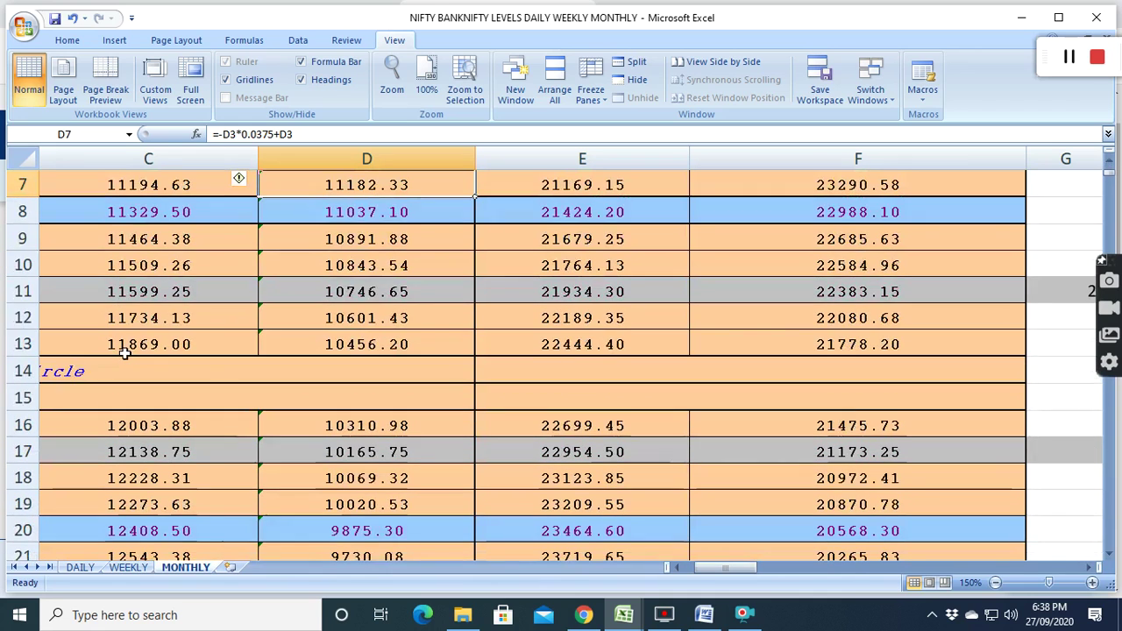
pyautogui.scroll(-1, 125, 353)
pyautogui.scroll(4, 162, 305)
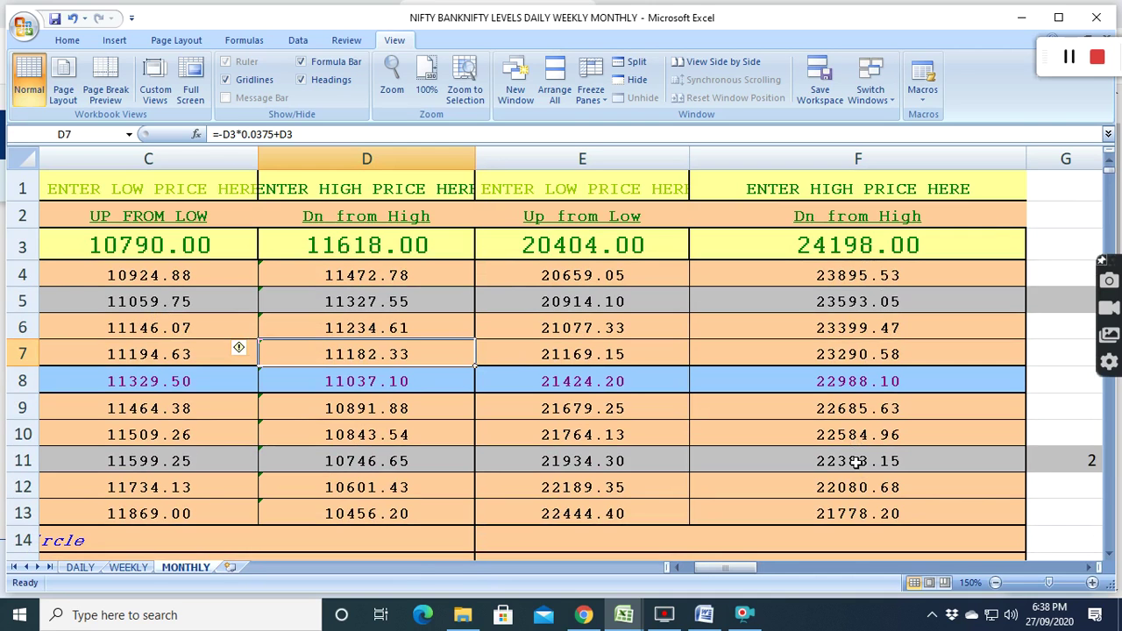
# Step: Examine the monthly price levels in columns F and E through the end of the third circle
pyautogui.scroll(-1, 860, 354)
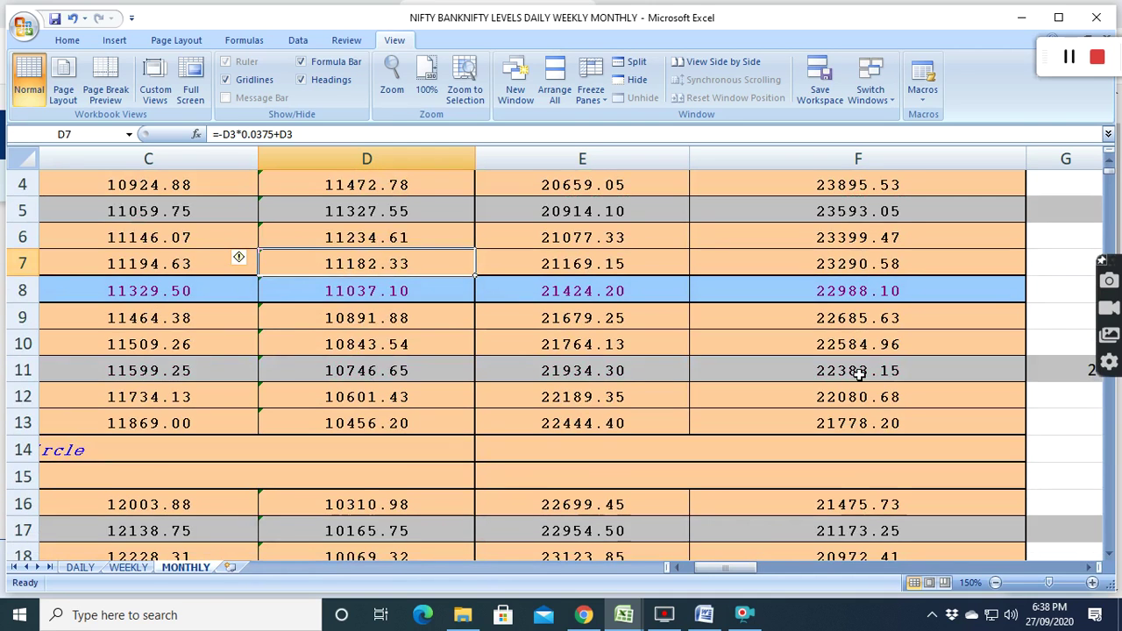
pyautogui.scroll(-3, 859, 368)
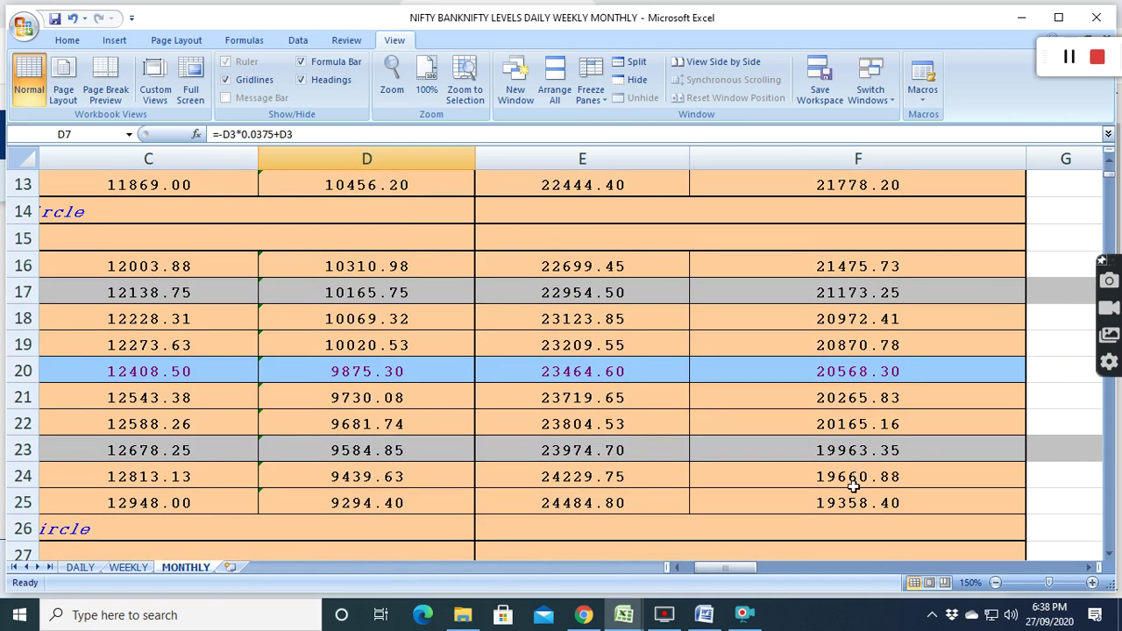
pyautogui.scroll(-4, 857, 515)
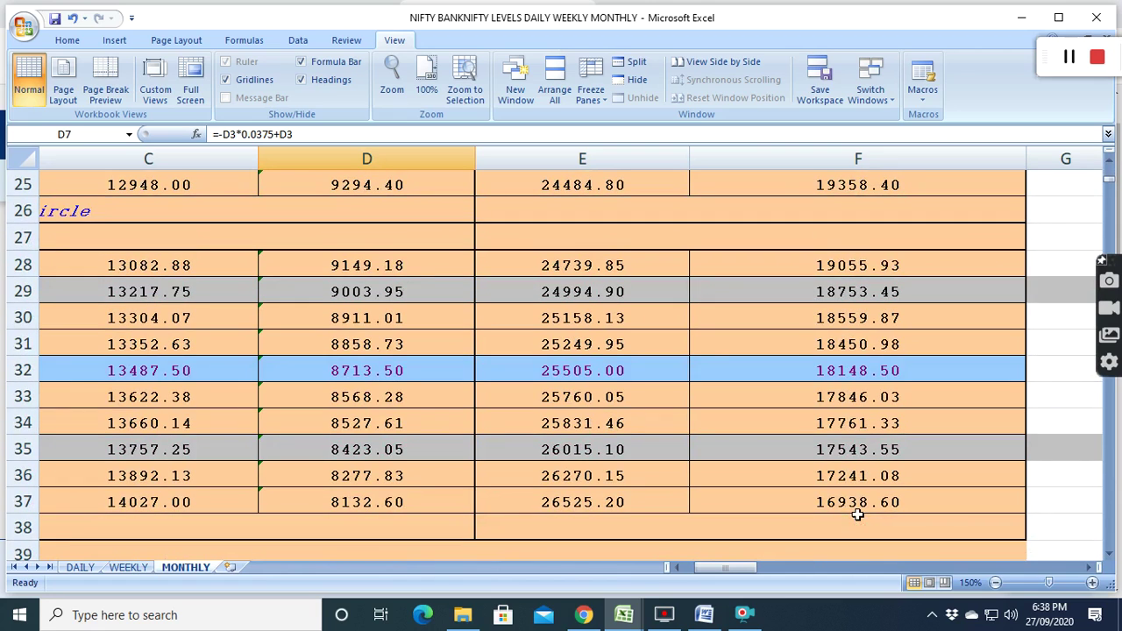
pyautogui.scroll(8, 873, 370)
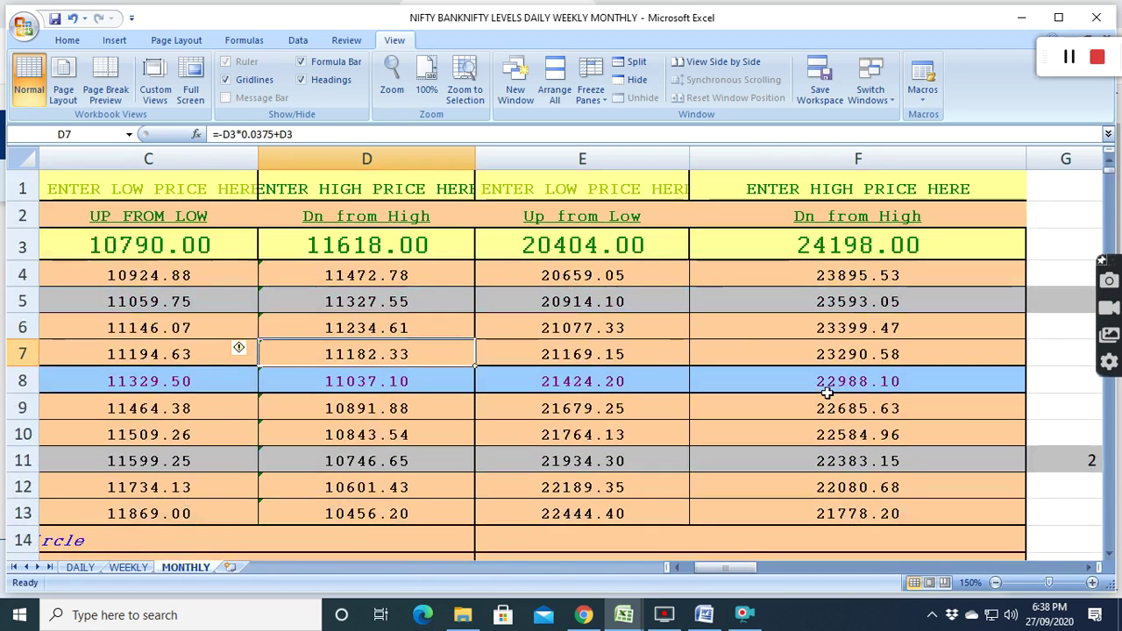
pyautogui.scroll(-3, 577, 382)
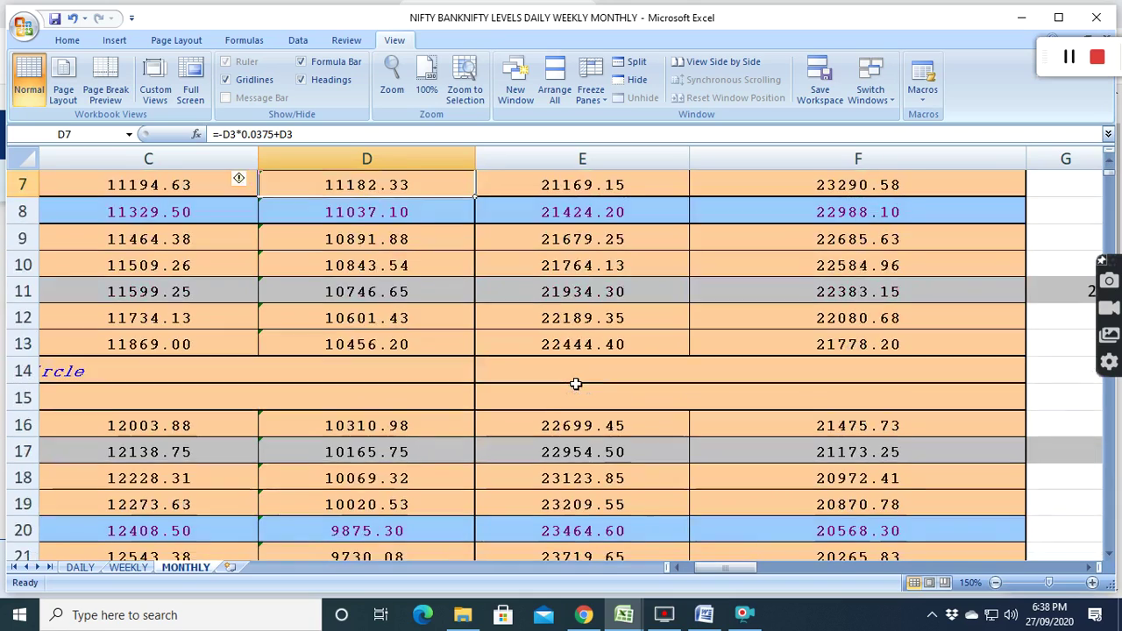
pyautogui.scroll(-9, 576, 383)
pyautogui.scroll(7, 576, 383)
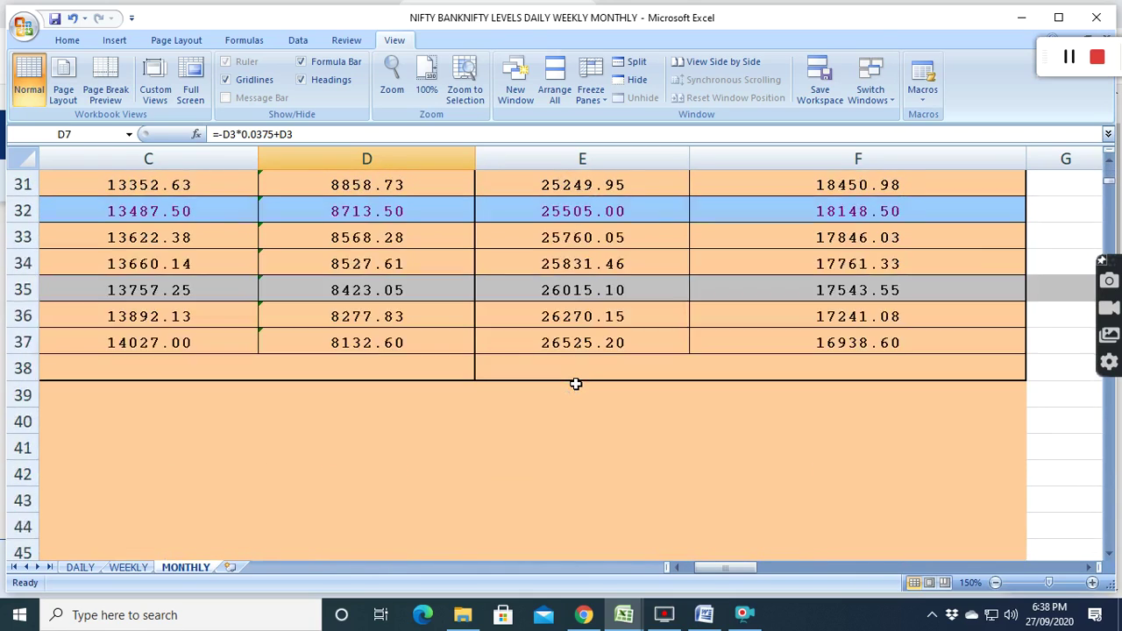
pyautogui.scroll(5, 576, 383)
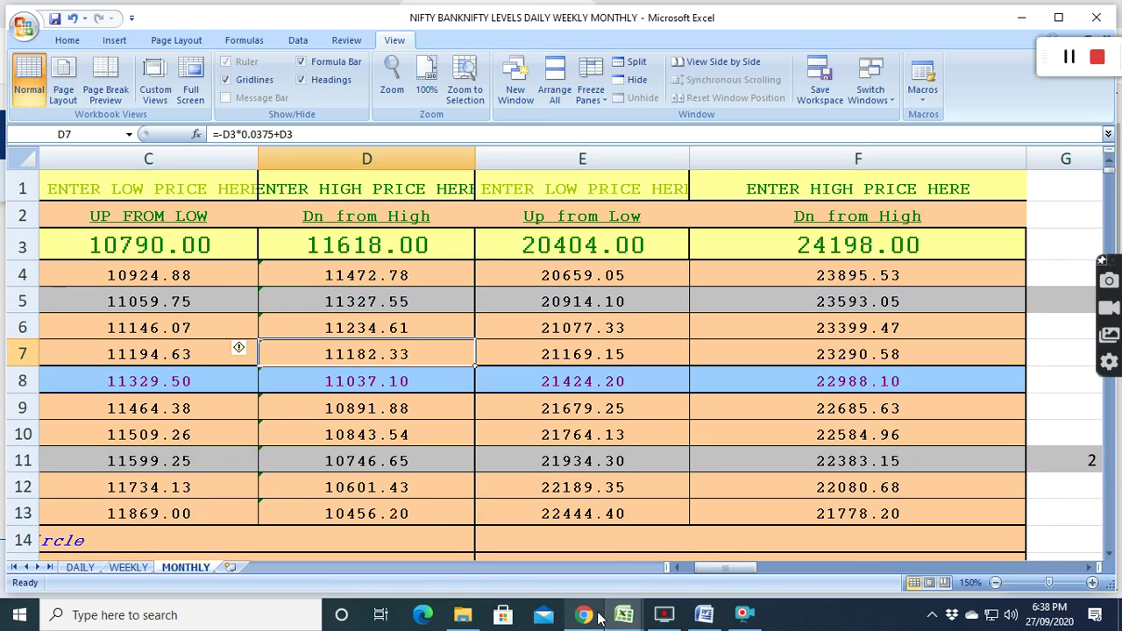
pyautogui.moveTo(743, 619)
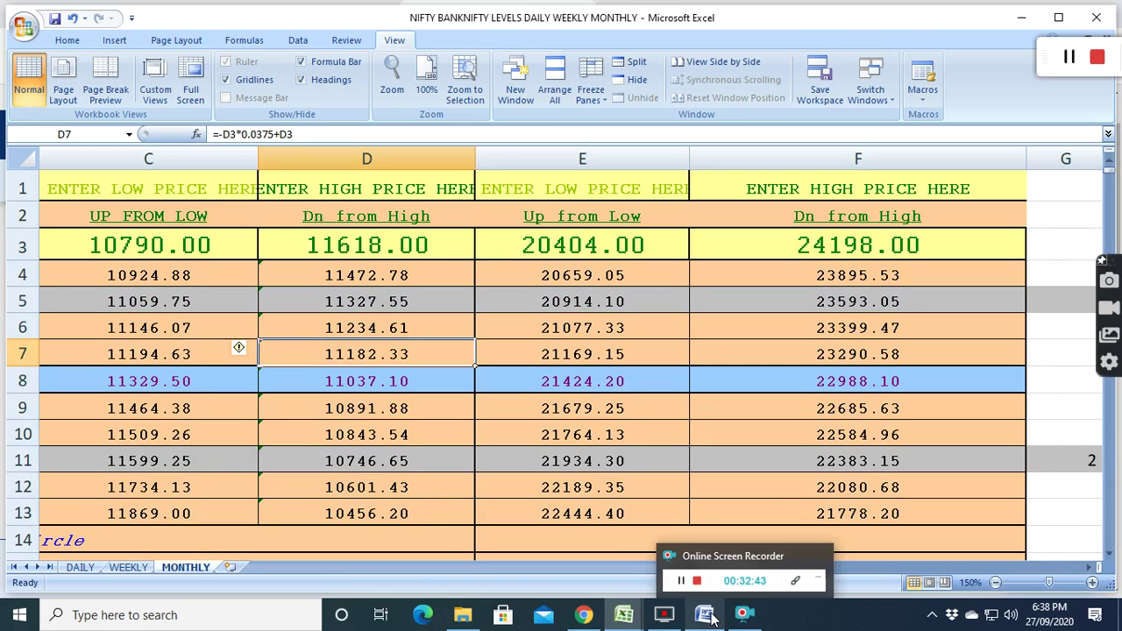
pyautogui.click(743, 618)
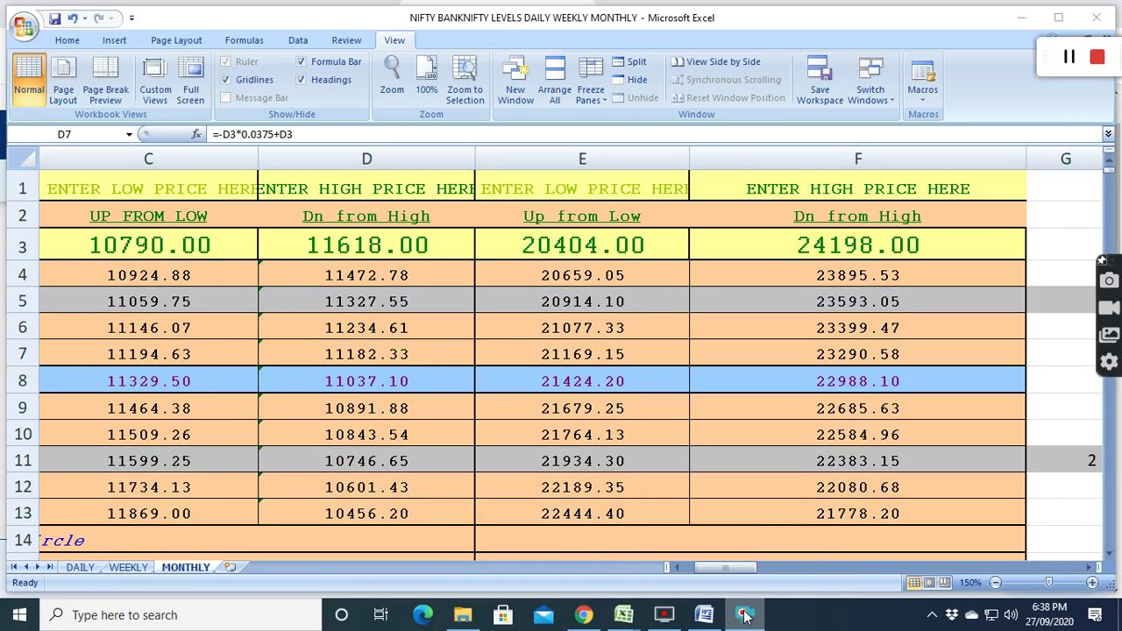